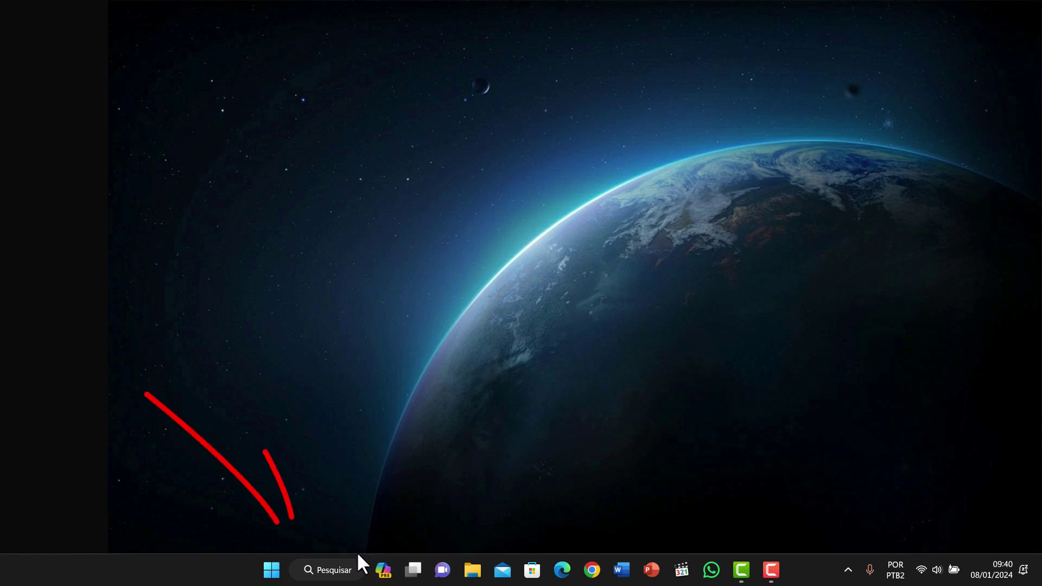
click(334, 570)
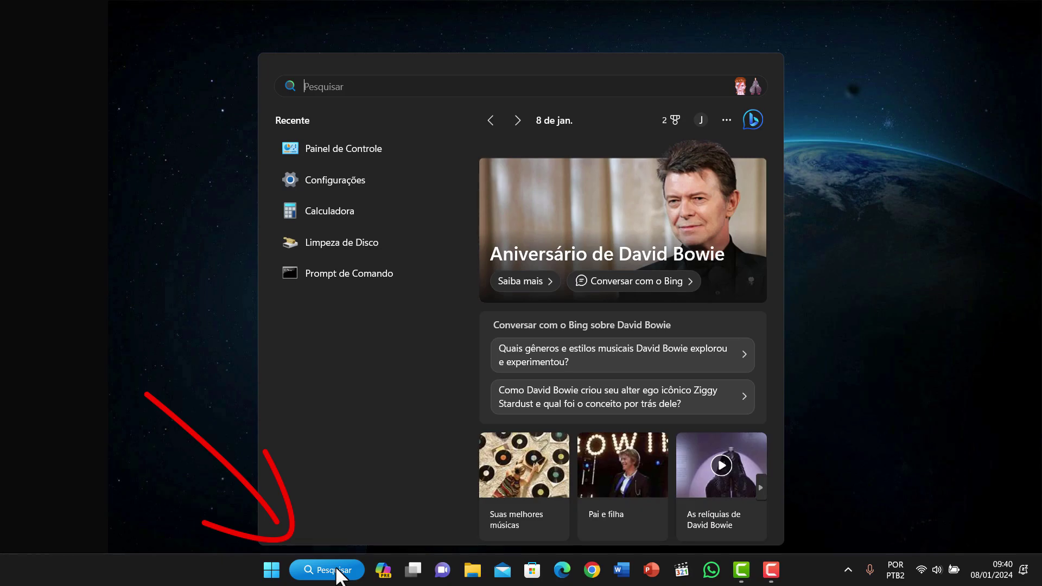
text(co)
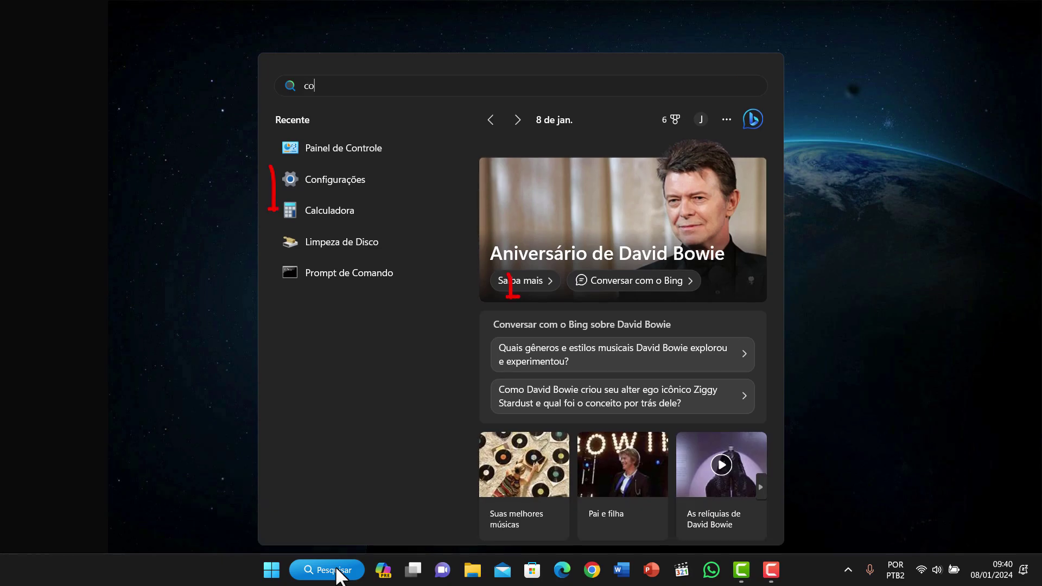
text(nfi)
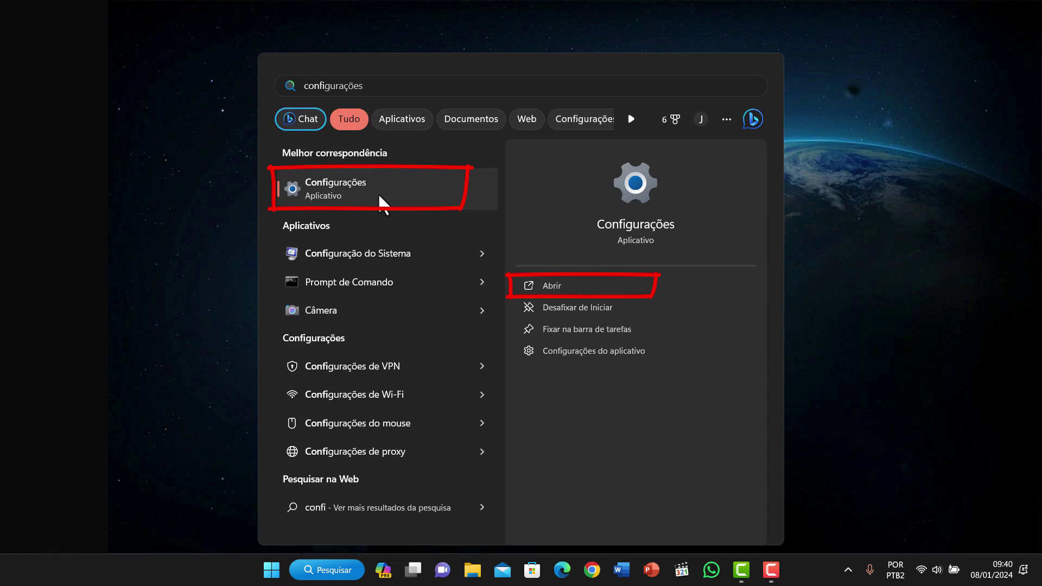
click(233, 233)
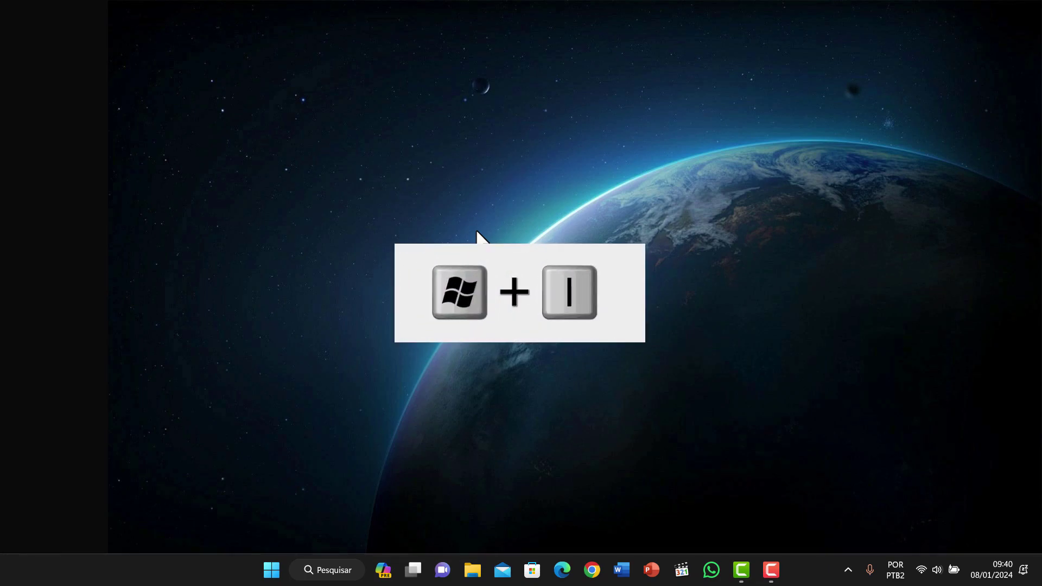
Open the Windows settings and display the list of installed apps (Aplicativos instalados).
key(super+i)
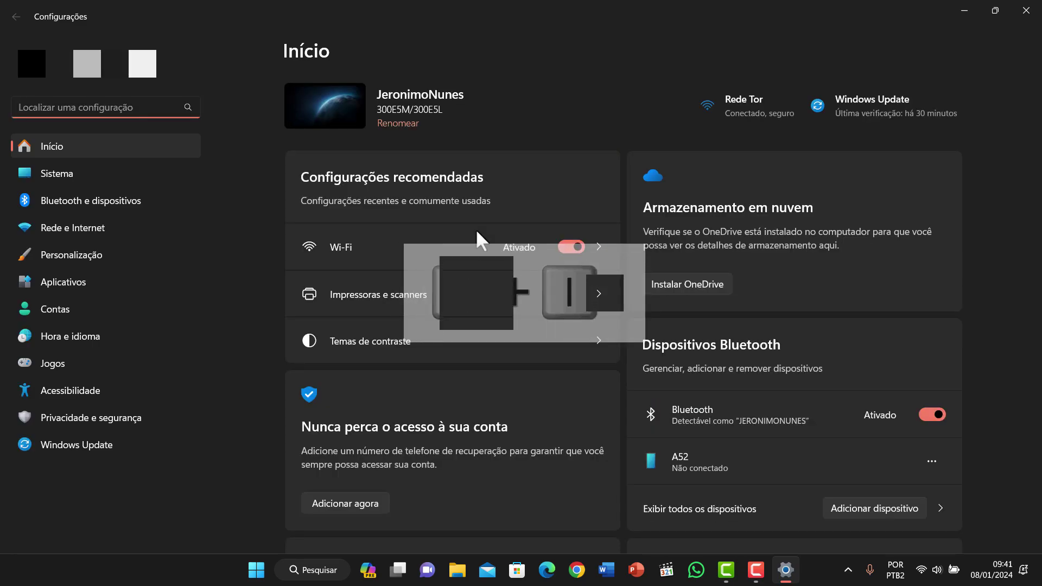
click(73, 283)
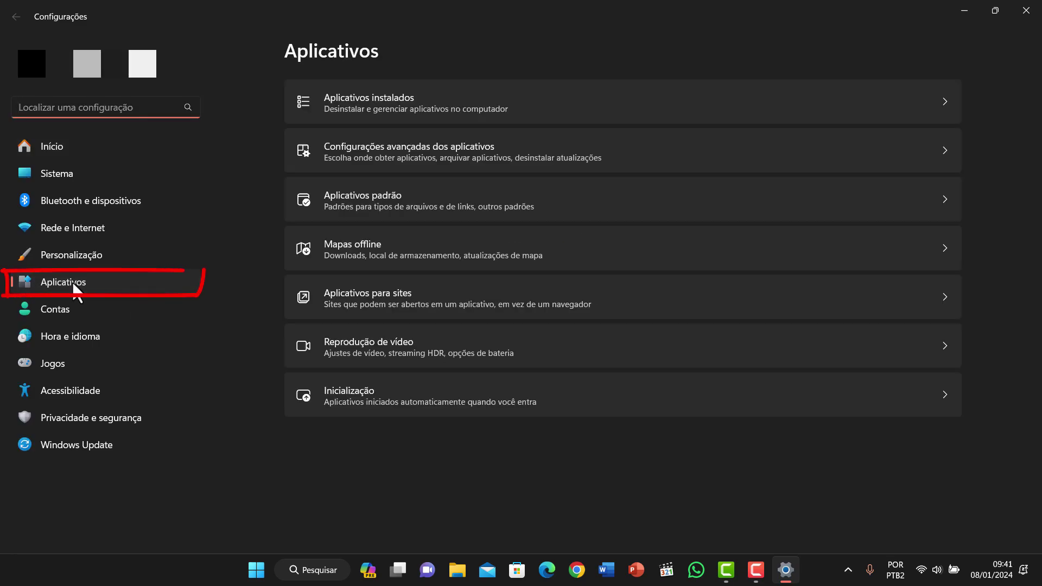
click(382, 106)
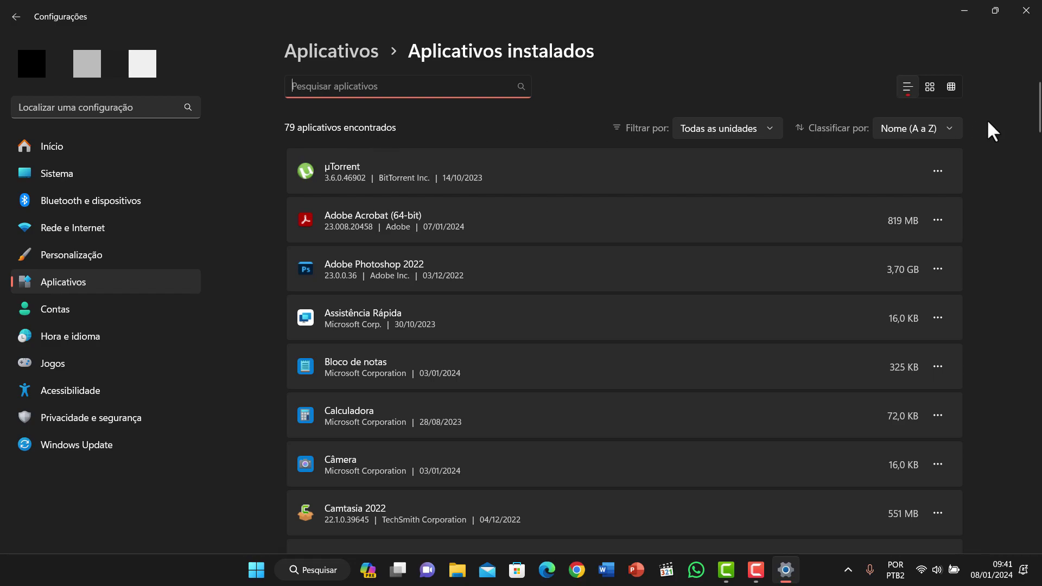
scroll(1038, 127, down, 2)
drag(1038, 127, 1037, 100)
Open the Task Manager and view the computer's memory usage in its performance section.
click(847, 568)
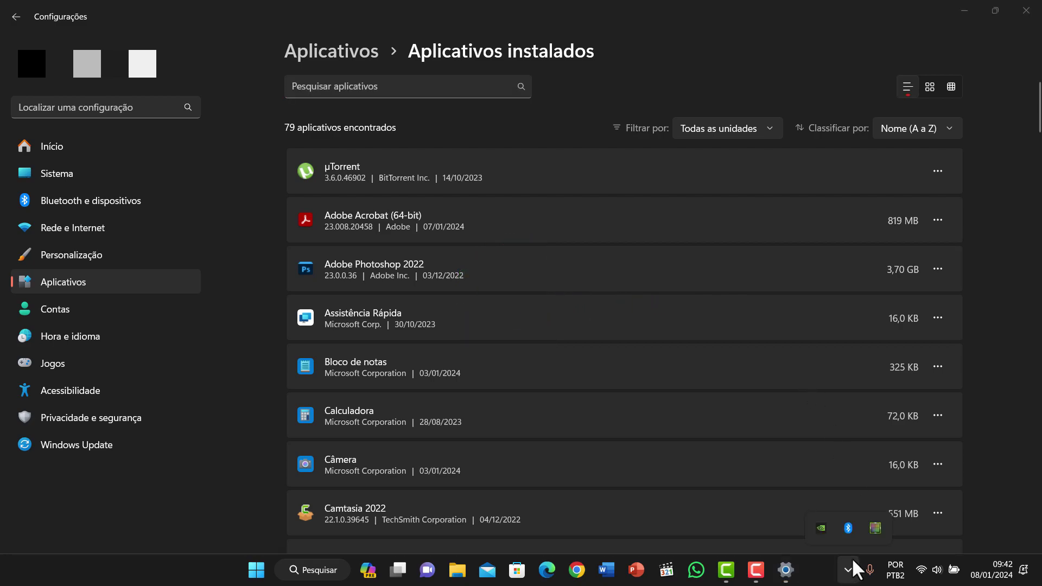
right_click(822, 570)
click(865, 517)
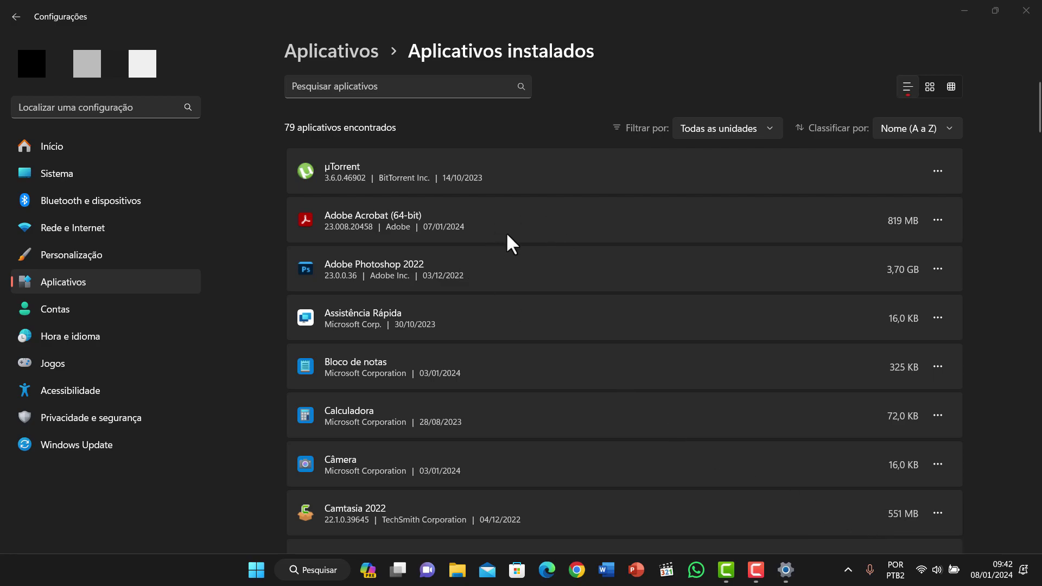
click(525, 63)
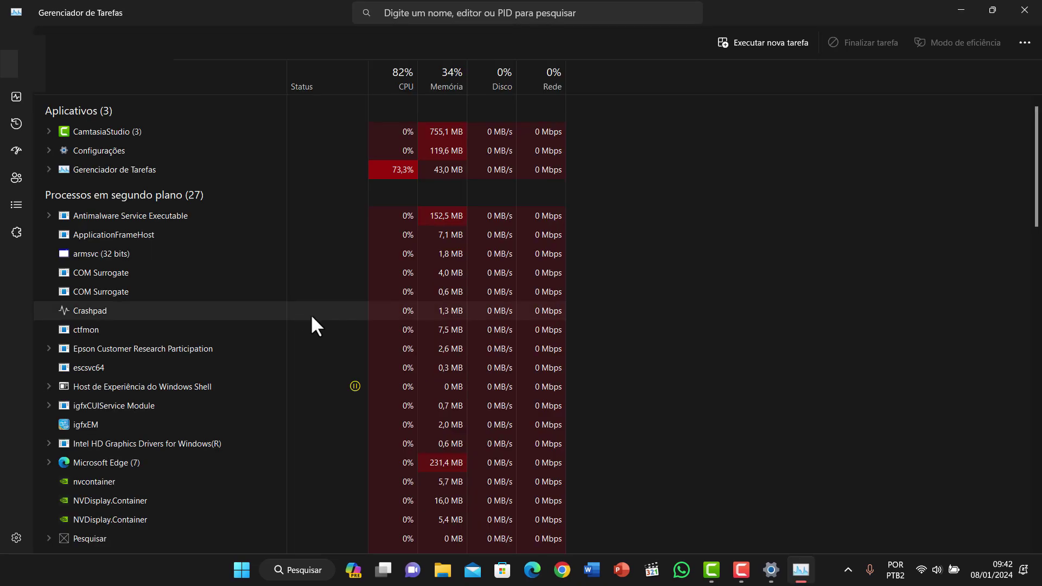
click(18, 96)
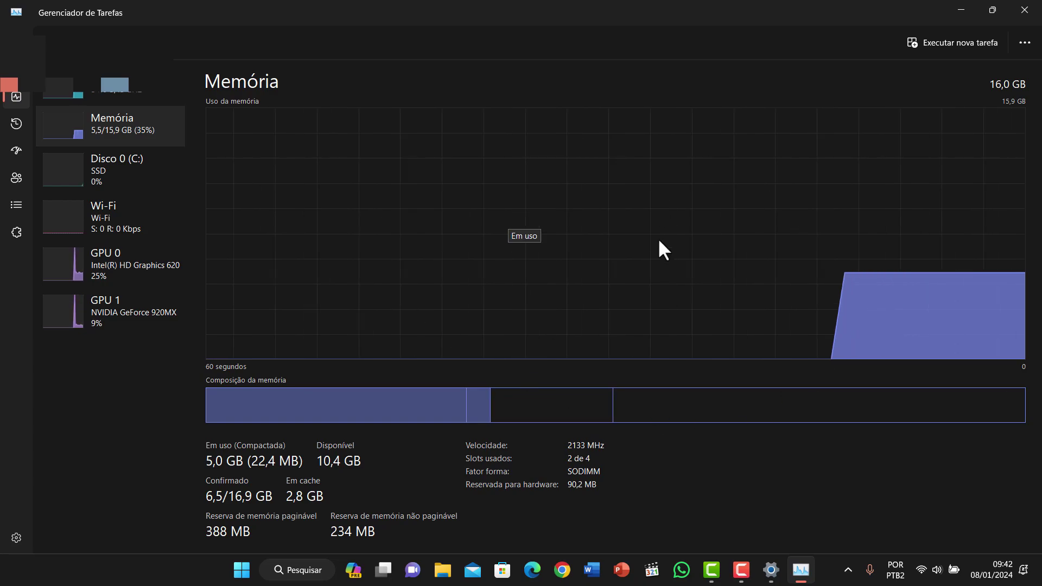
Compare the installed apps list with the Task Manager's memory view, and close the Task Manager.
click(771, 575)
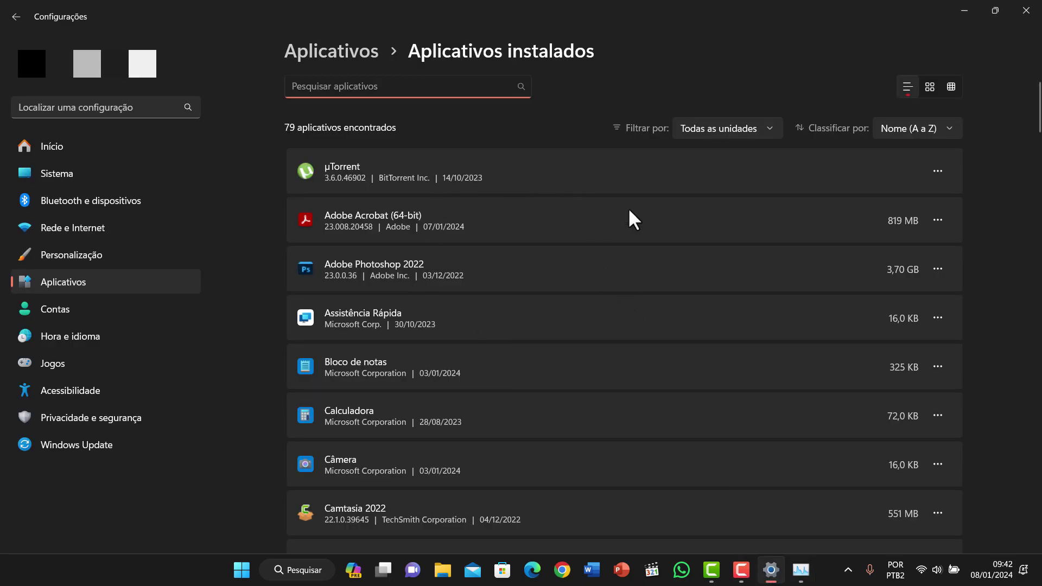
click(802, 562)
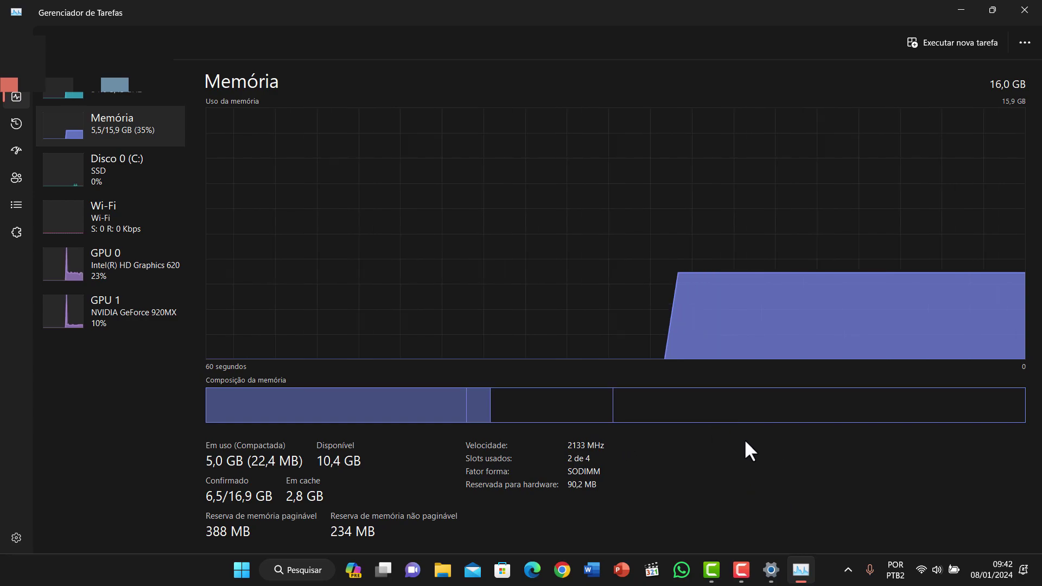
click(741, 570)
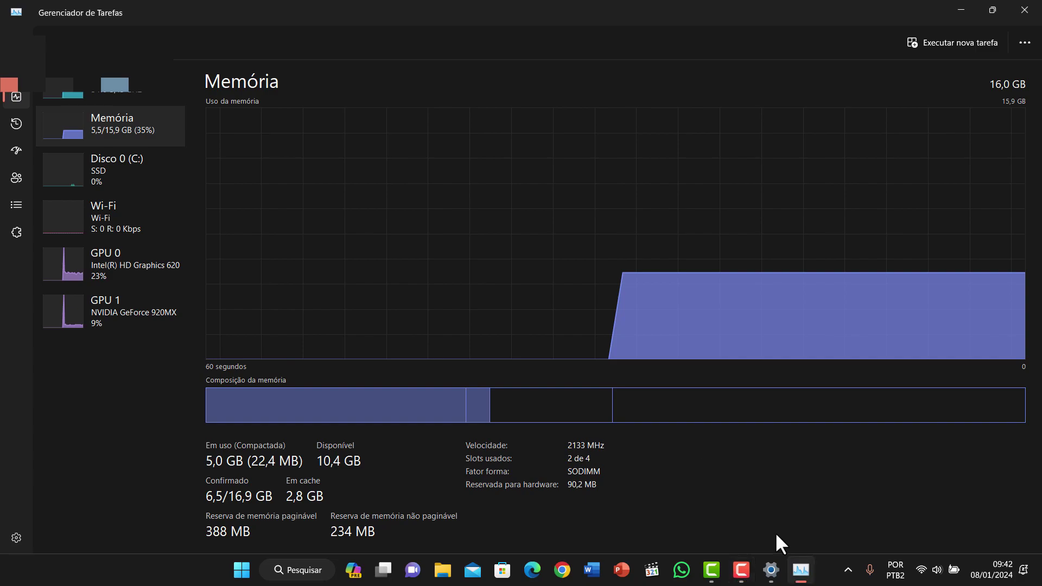
click(773, 570)
click(787, 570)
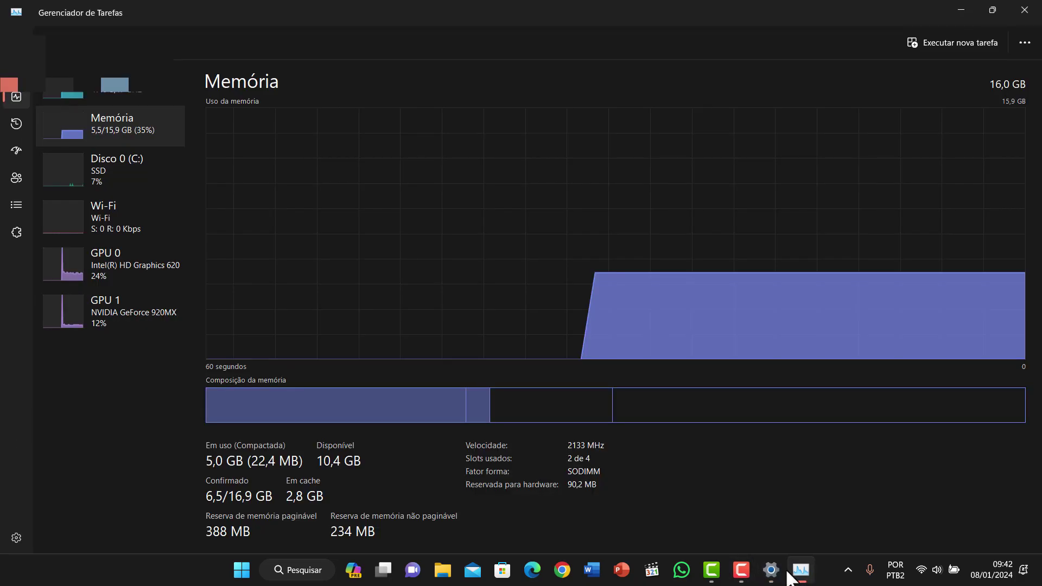
mouse_move(792, 577)
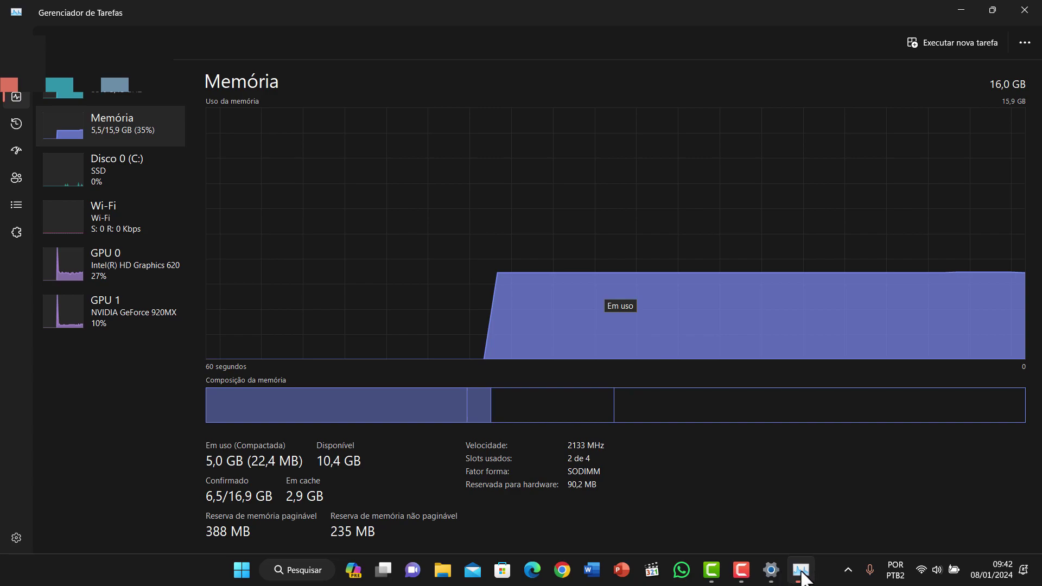
click(1025, 10)
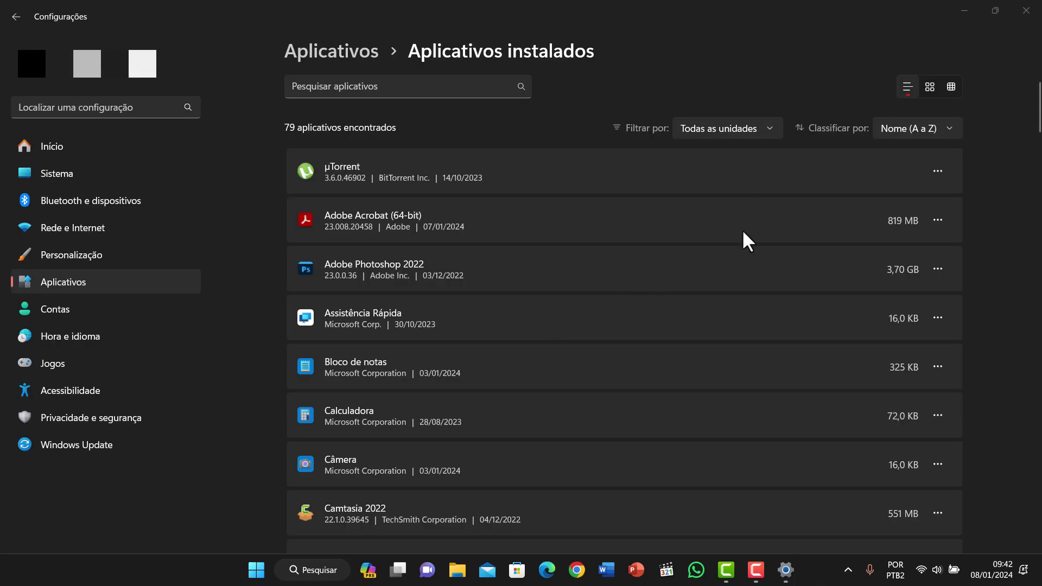
Check which options µTorrent and Adobe Photoshop 2022 offer in the installed apps list.
click(938, 171)
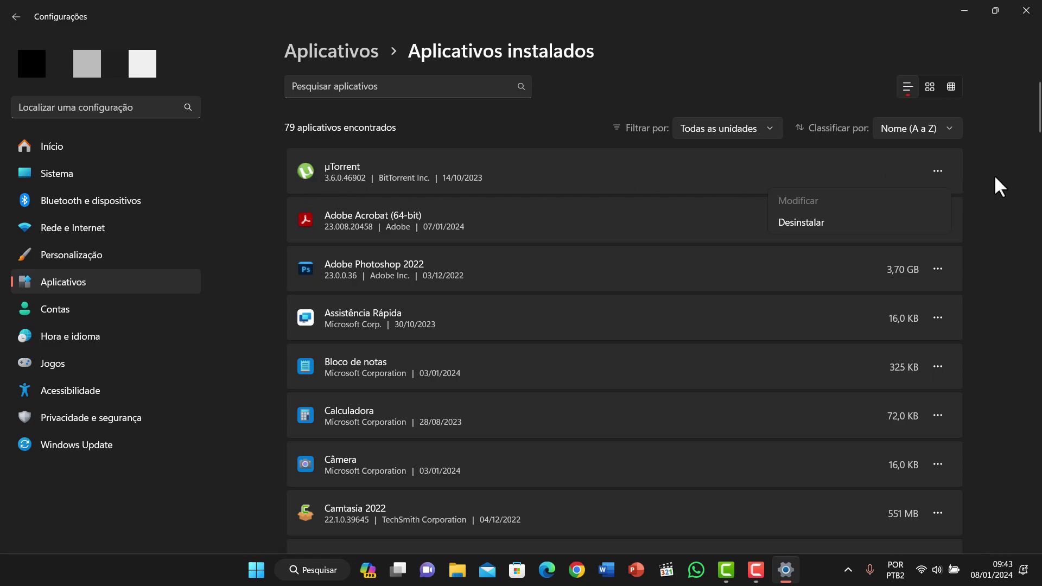
click(961, 190)
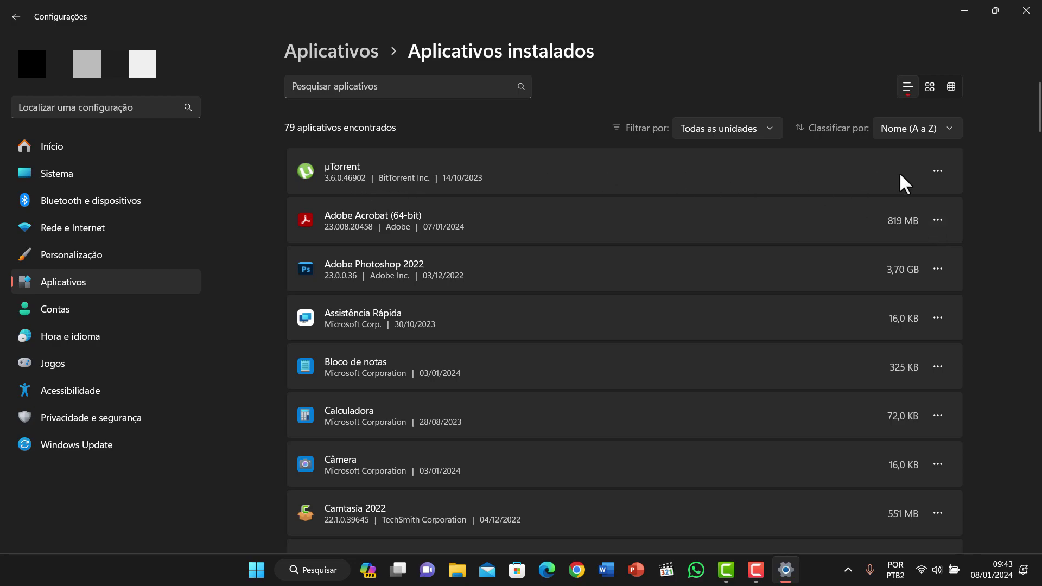
click(931, 170)
click(984, 227)
scroll(575, 237, down, 3)
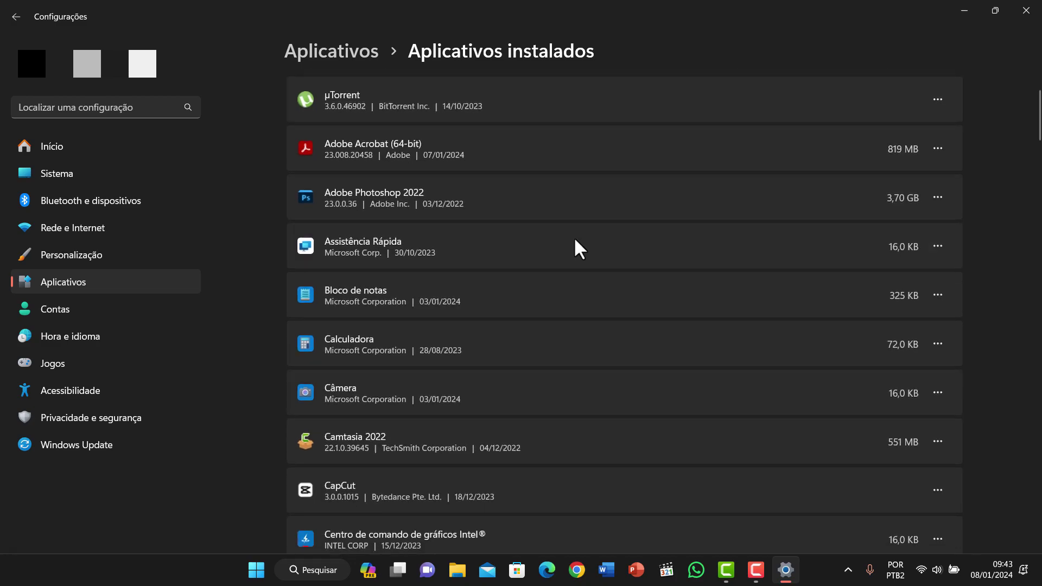
click(937, 197)
Set the background app permission of Assistência Rápida to Nunca in its advanced options and return to the installed apps list.
click(936, 247)
click(940, 245)
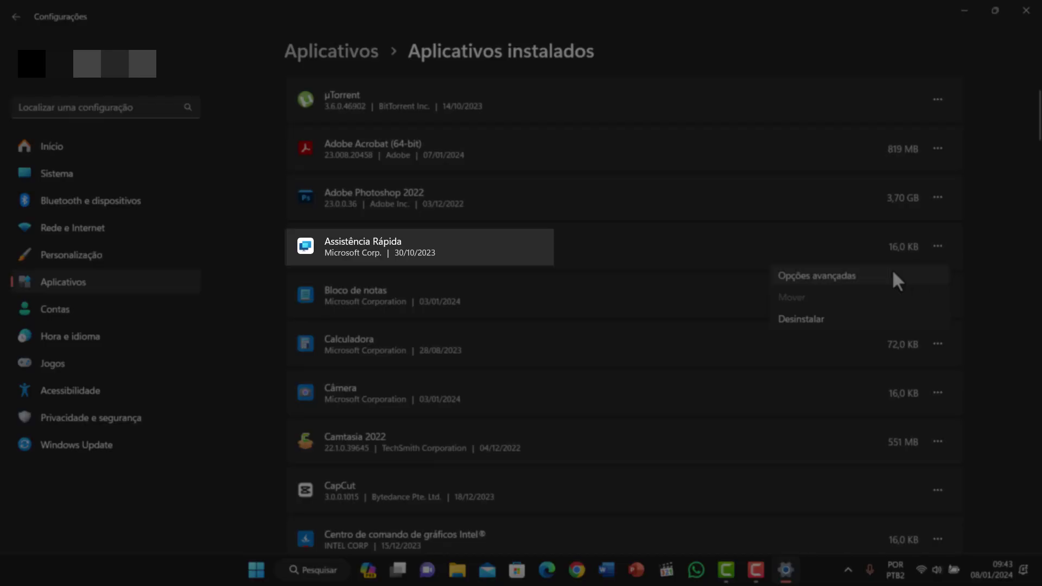
click(818, 277)
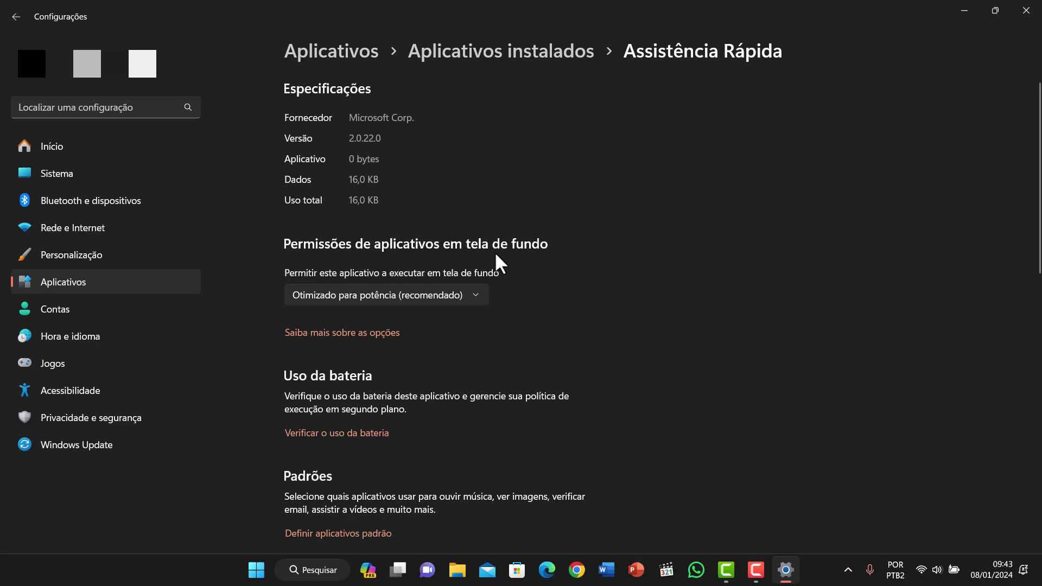
click(475, 294)
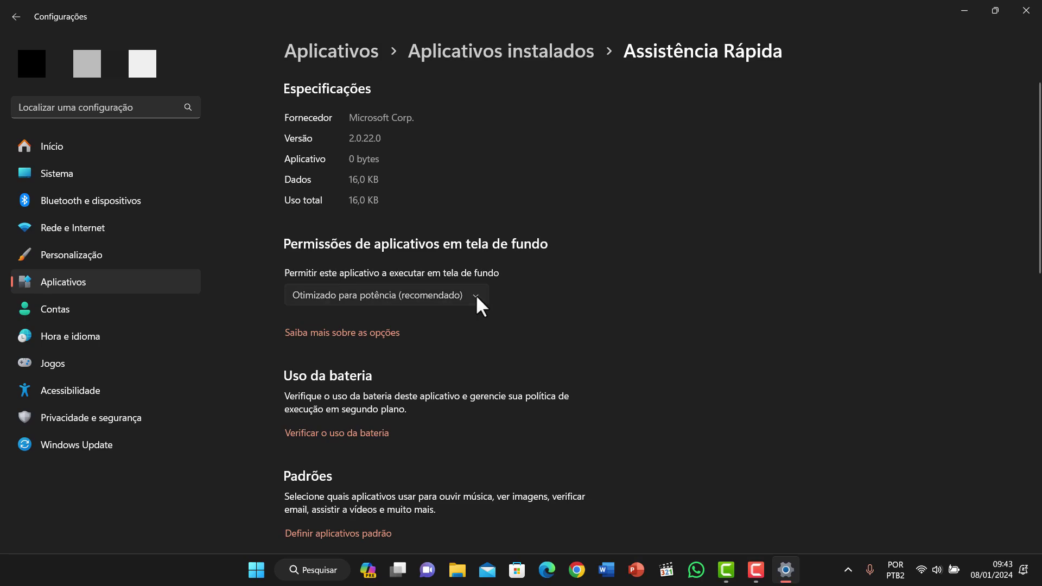
click(311, 321)
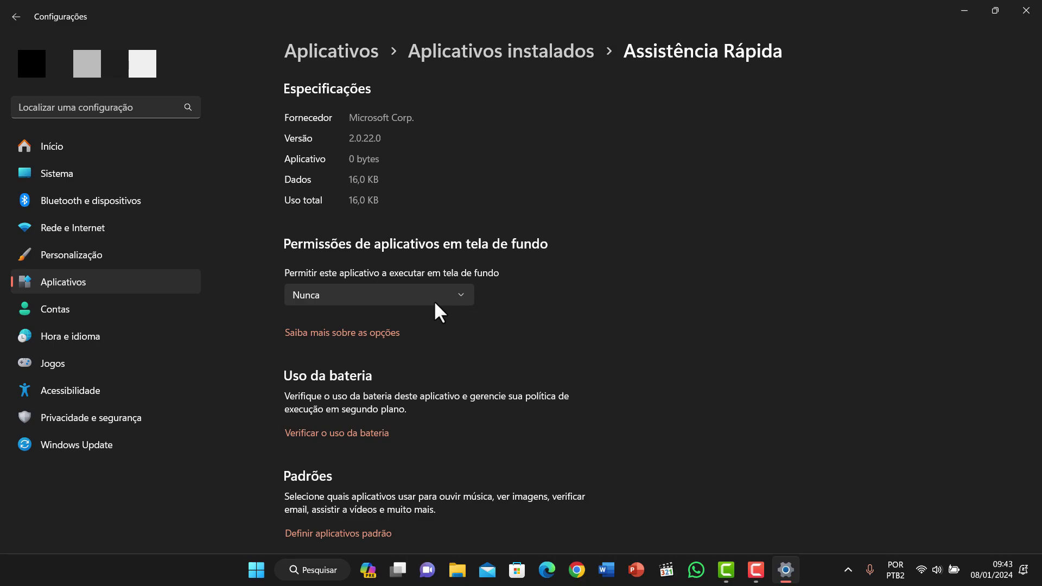
click(16, 17)
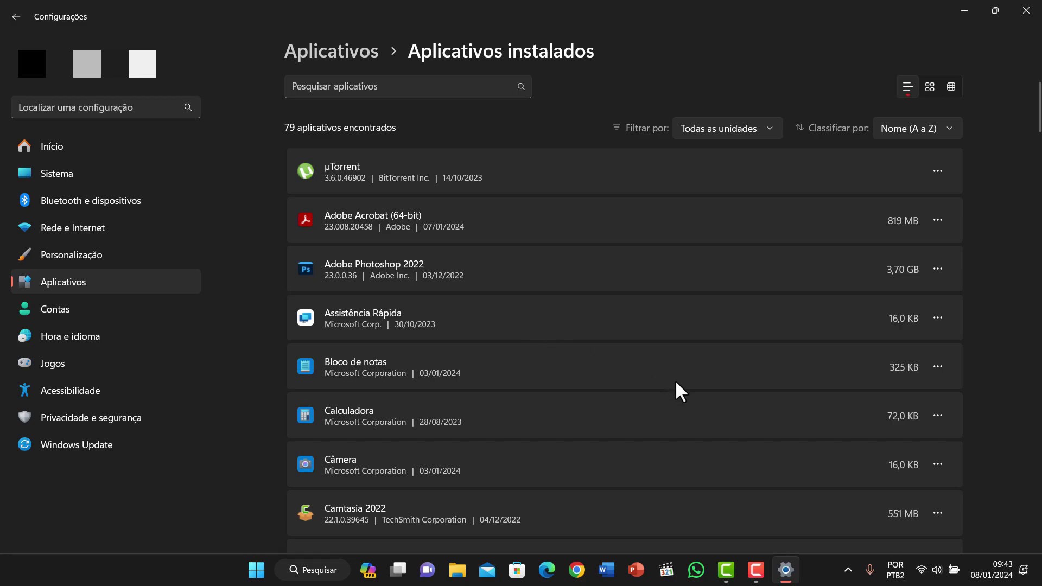
Set the background app permission of Bloco de notas to Nunca in its advanced options and return to the installed apps list.
click(938, 367)
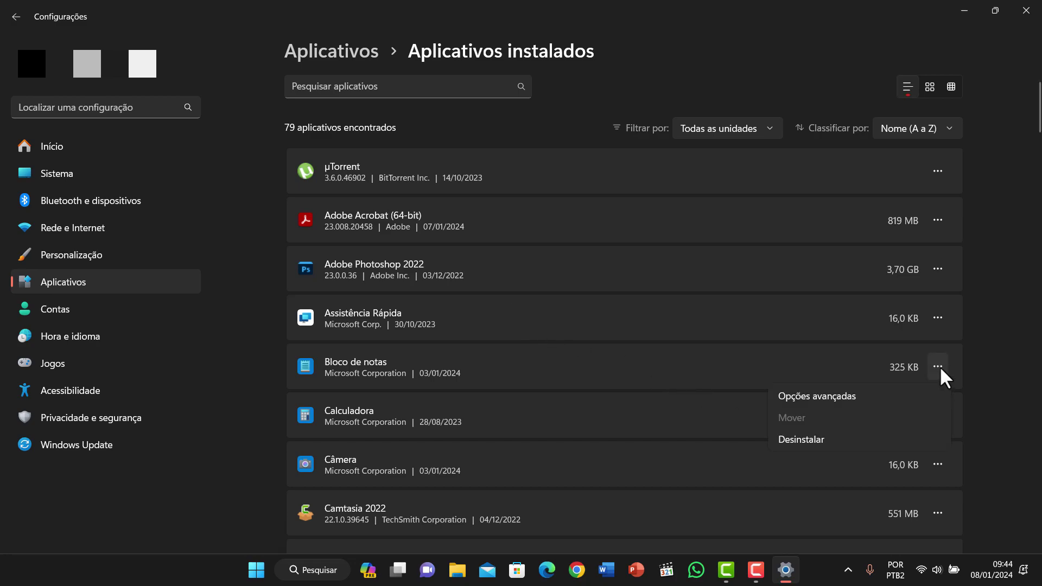
click(822, 398)
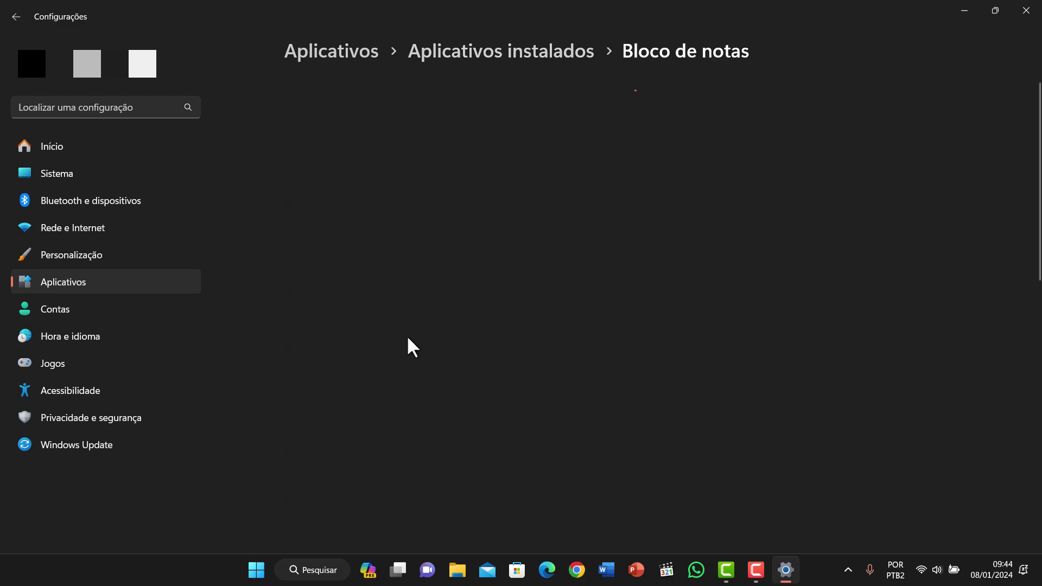
click(413, 295)
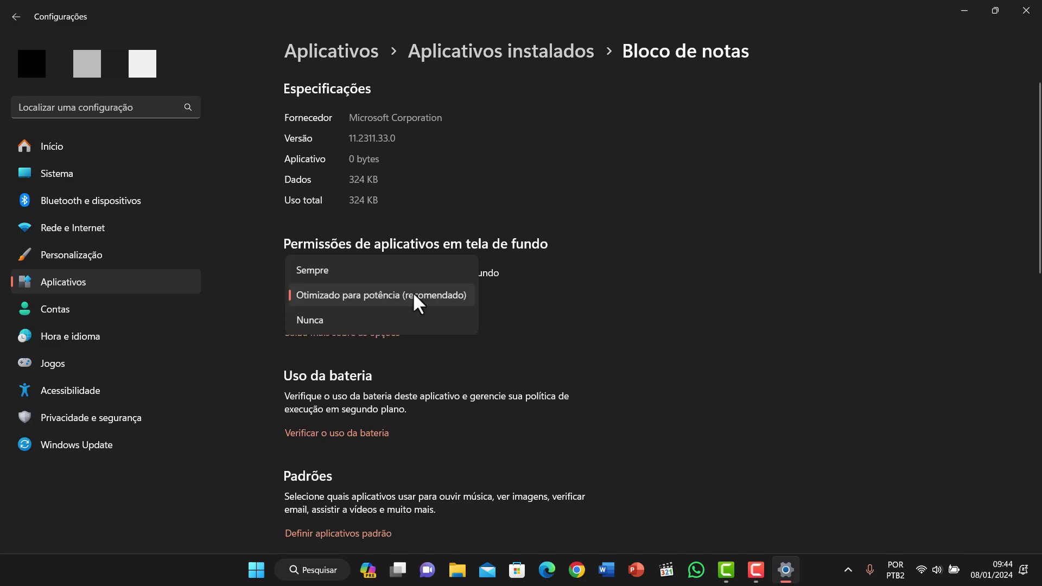
click(323, 323)
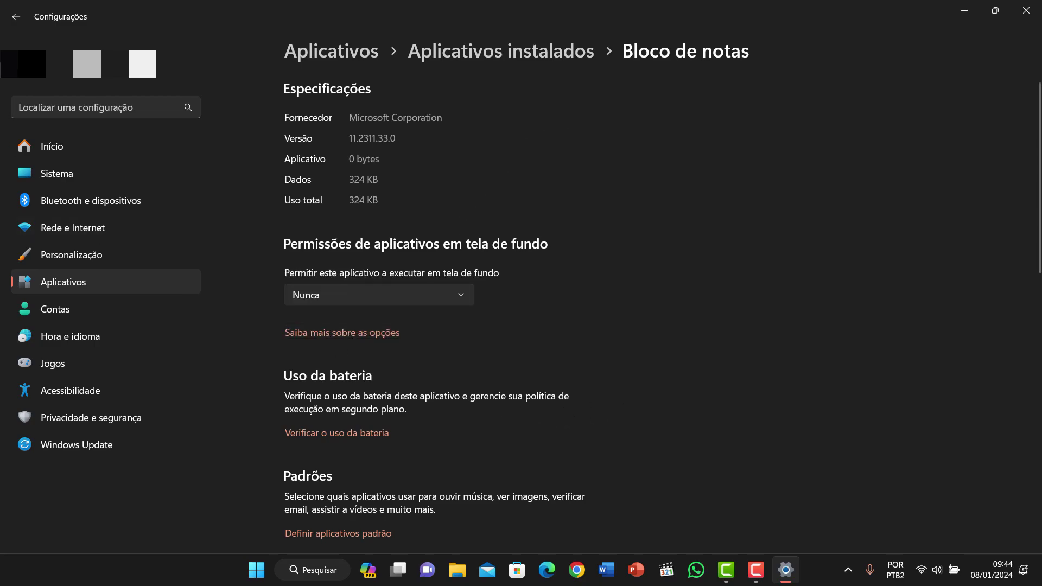
click(17, 17)
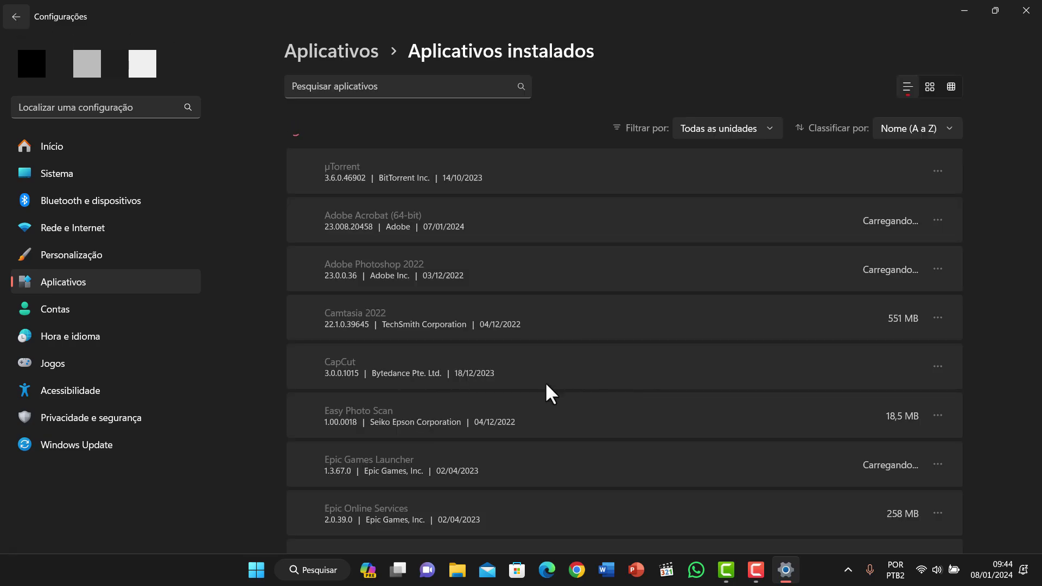
Check which options Camtasia 2022 and CapCut offer in the installed apps list.
scroll(370, 367, down, 3)
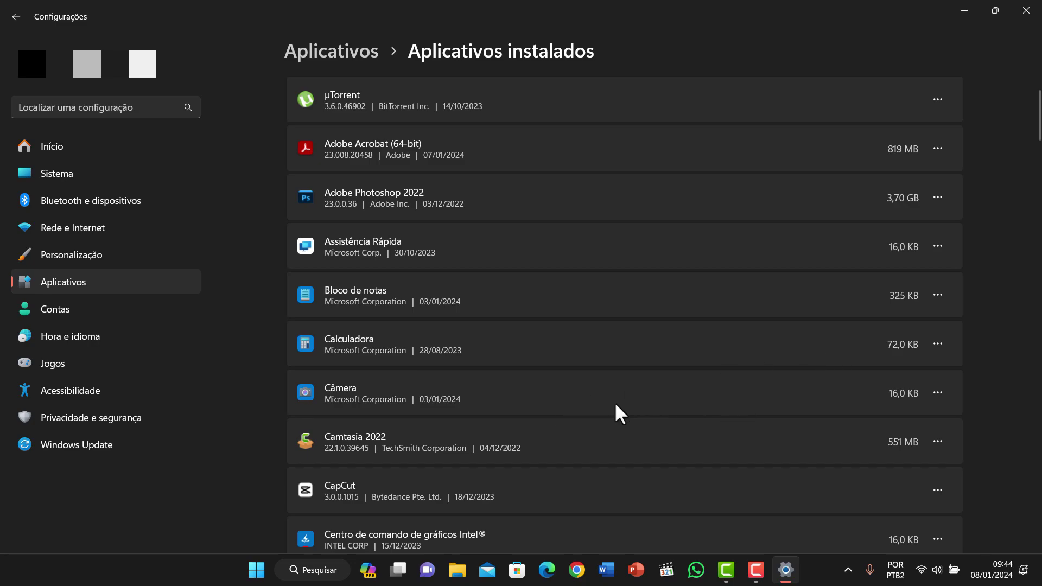
scroll(622, 404, down, 5)
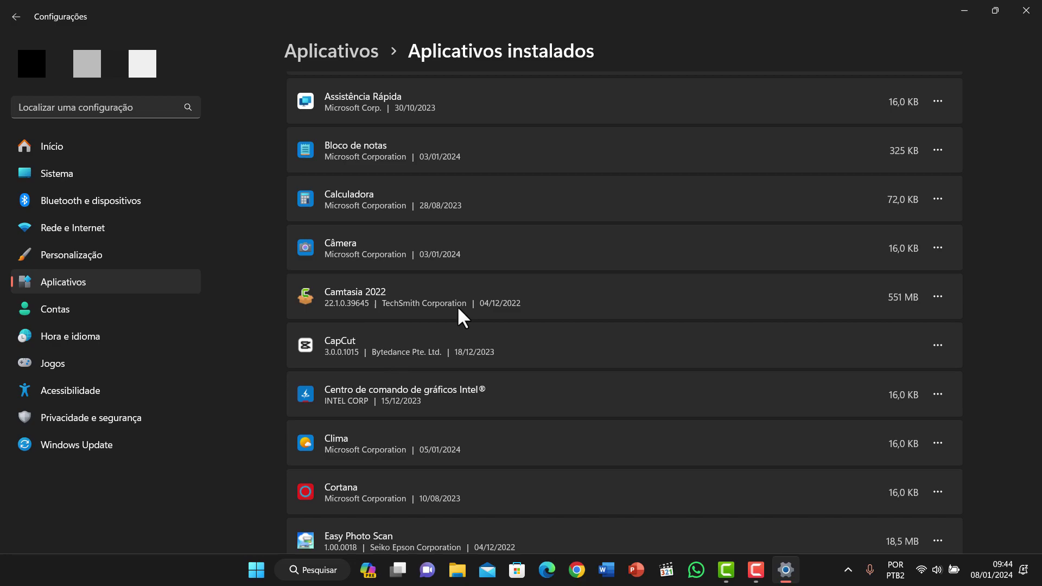
click(942, 297)
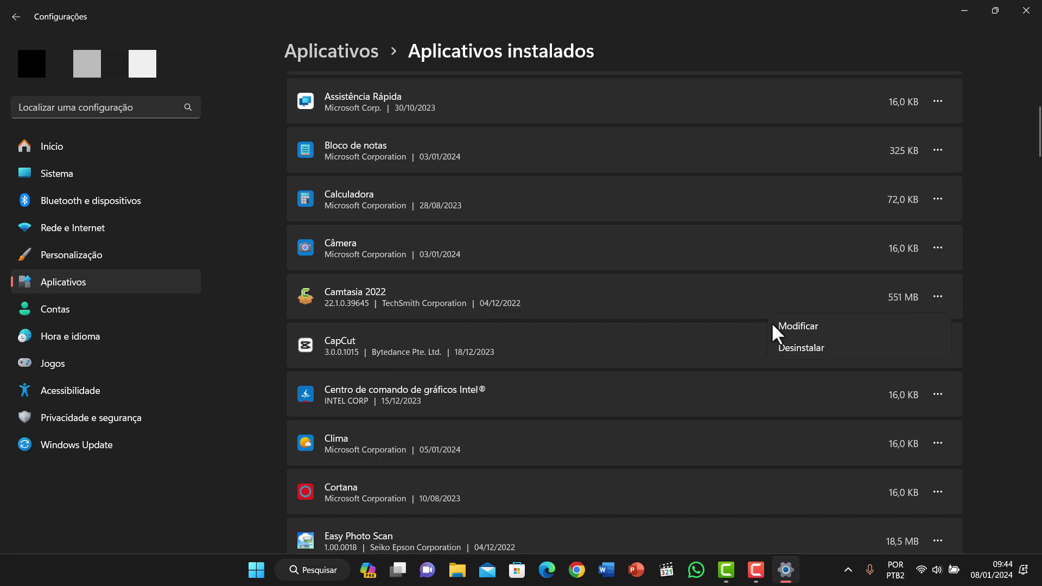
click(640, 359)
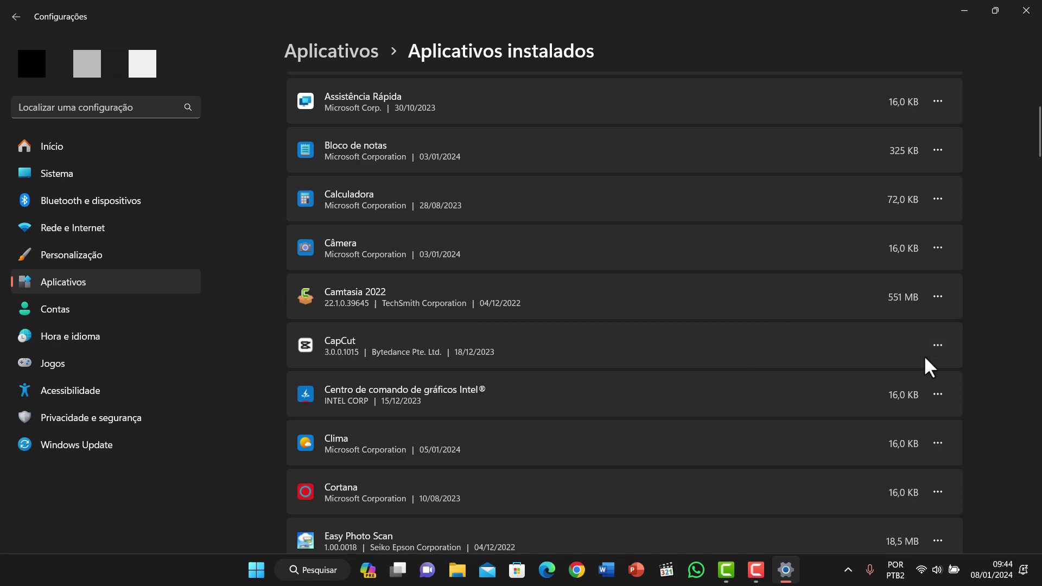
click(938, 346)
click(636, 396)
Set the background app permission of Clima to Nunca in its advanced options and return to the installed apps list.
scroll(923, 348, down, 2)
click(938, 372)
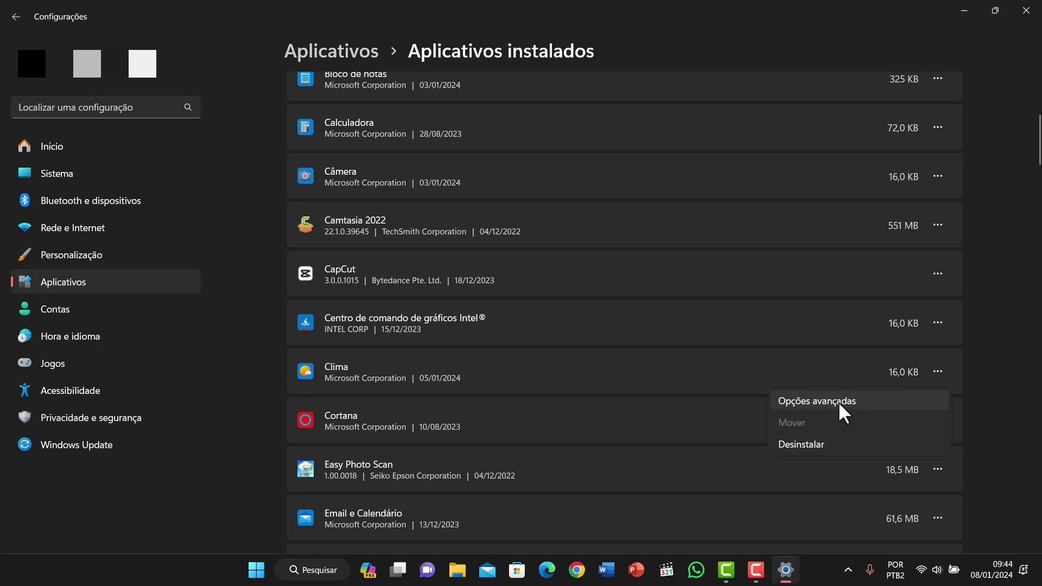
click(829, 404)
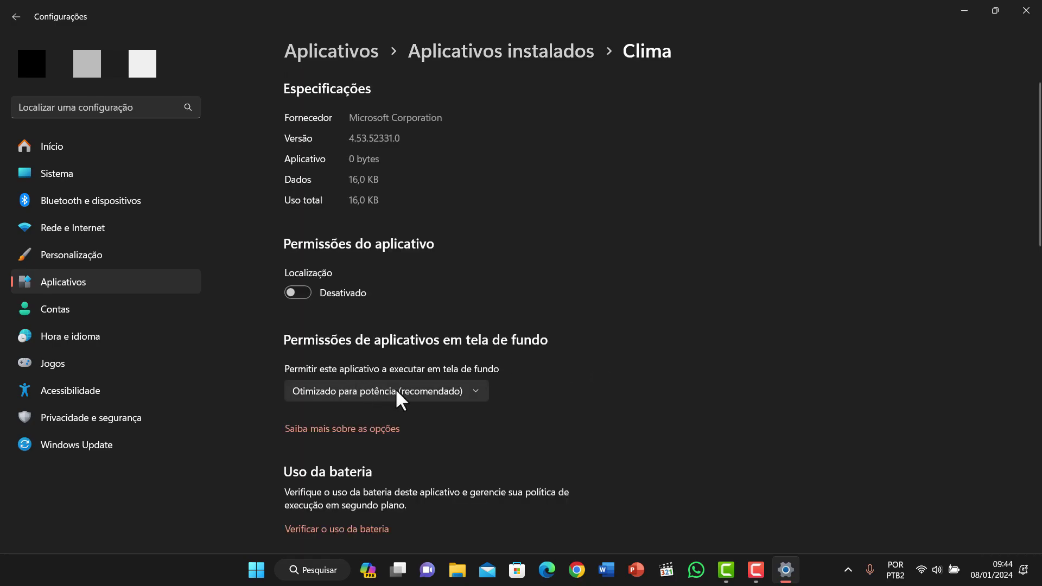
click(396, 389)
click(318, 415)
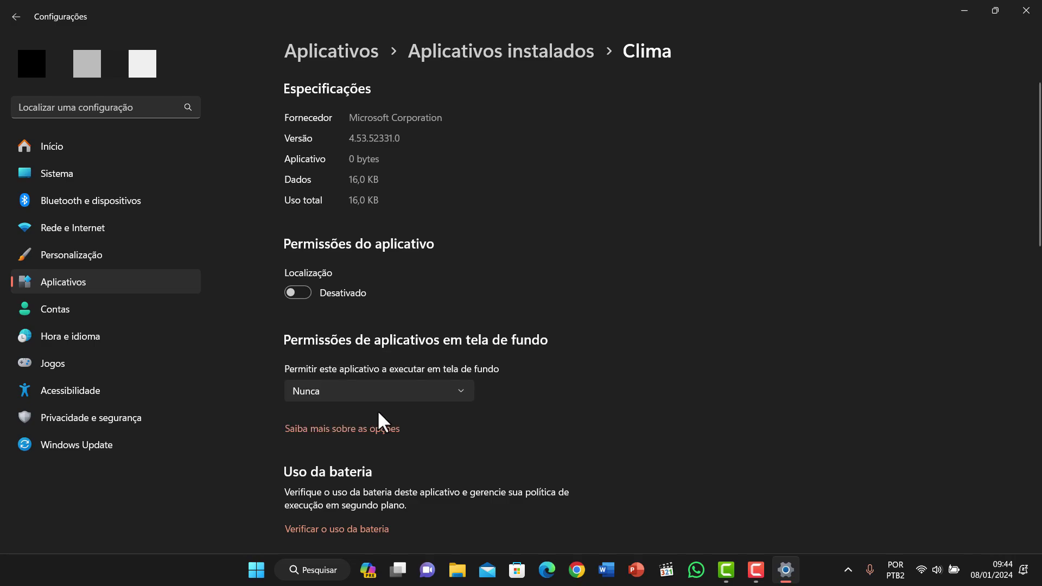
click(17, 16)
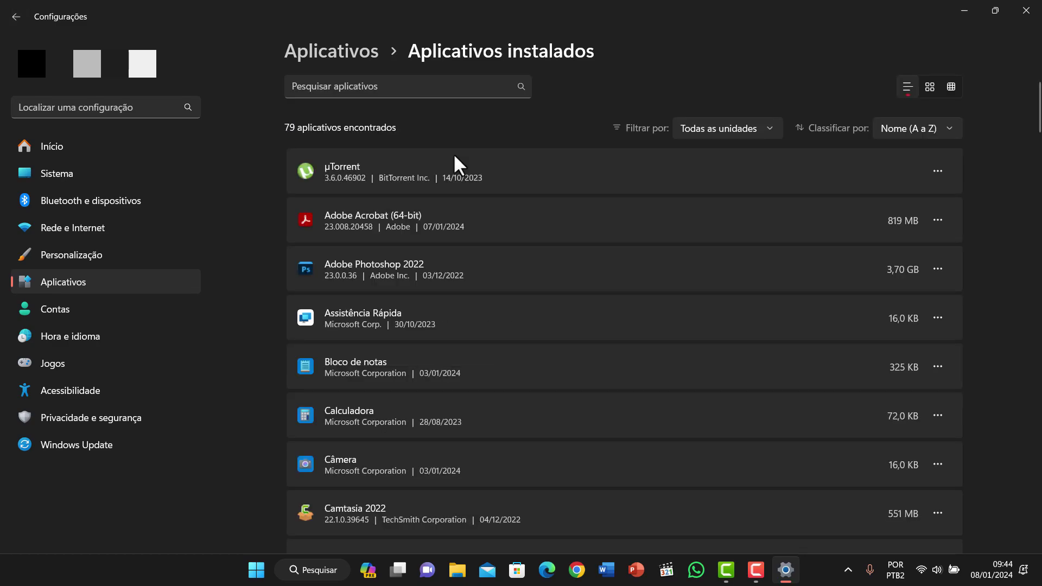
Look through the rest of the installed apps list and check which options Terminal, WhatsApp and WinRAR offer.
scroll(598, 385, down, 10)
scroll(592, 380, down, 20)
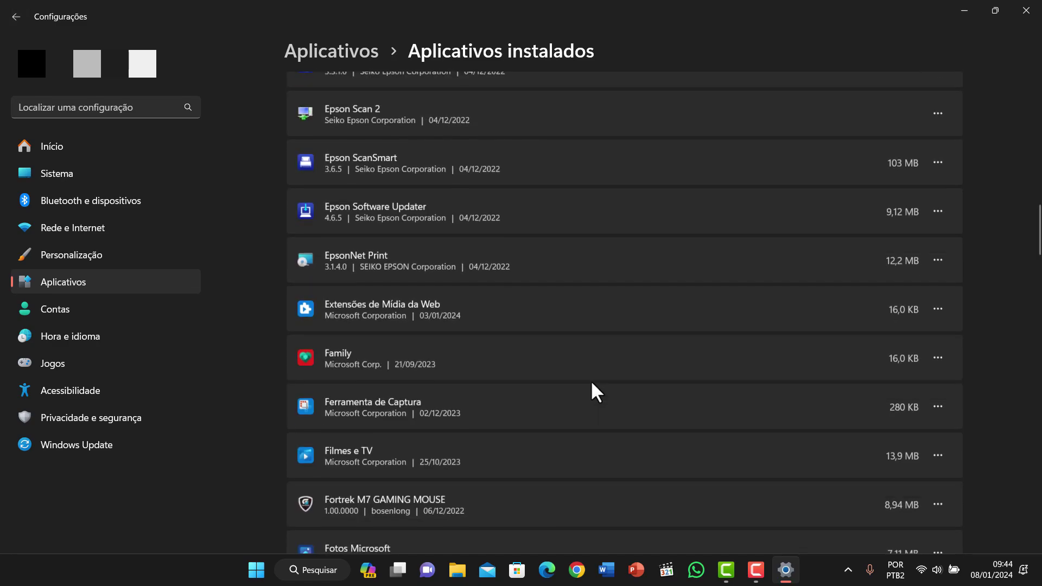
scroll(722, 382, down, 4)
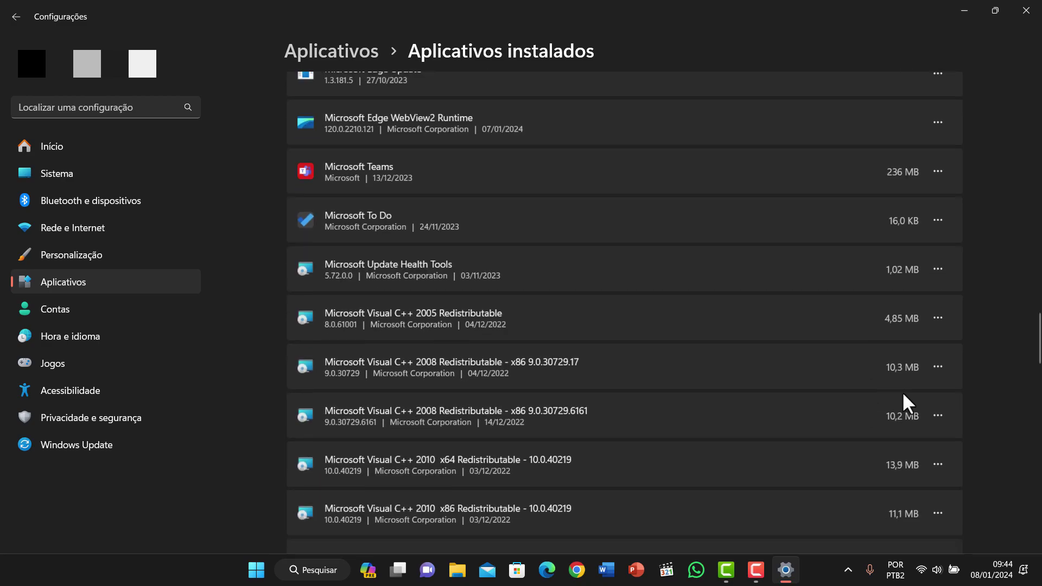
scroll(598, 369, down, 20)
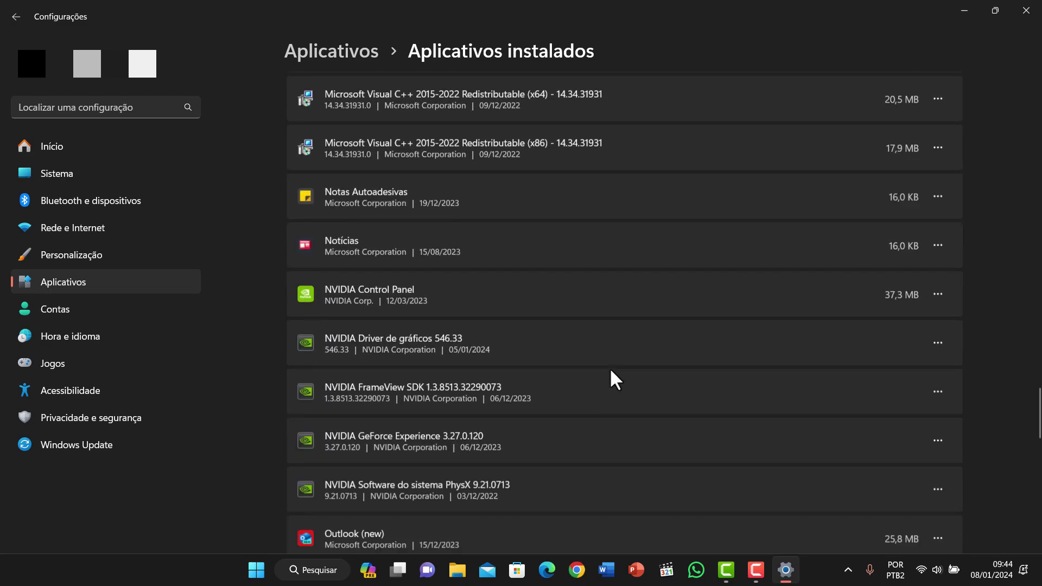
scroll(646, 377, down, 1)
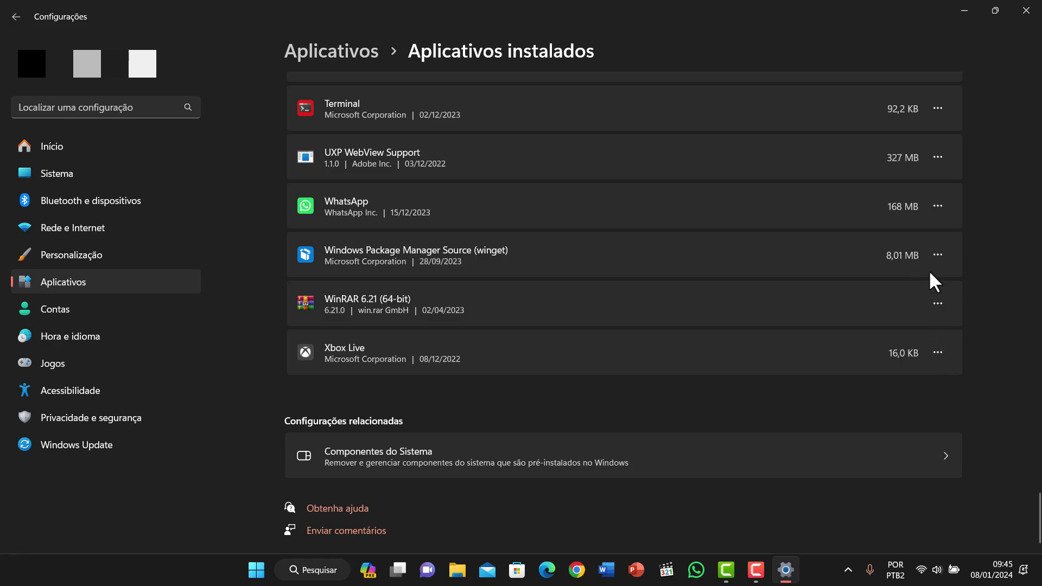
scroll(924, 263, up, 3)
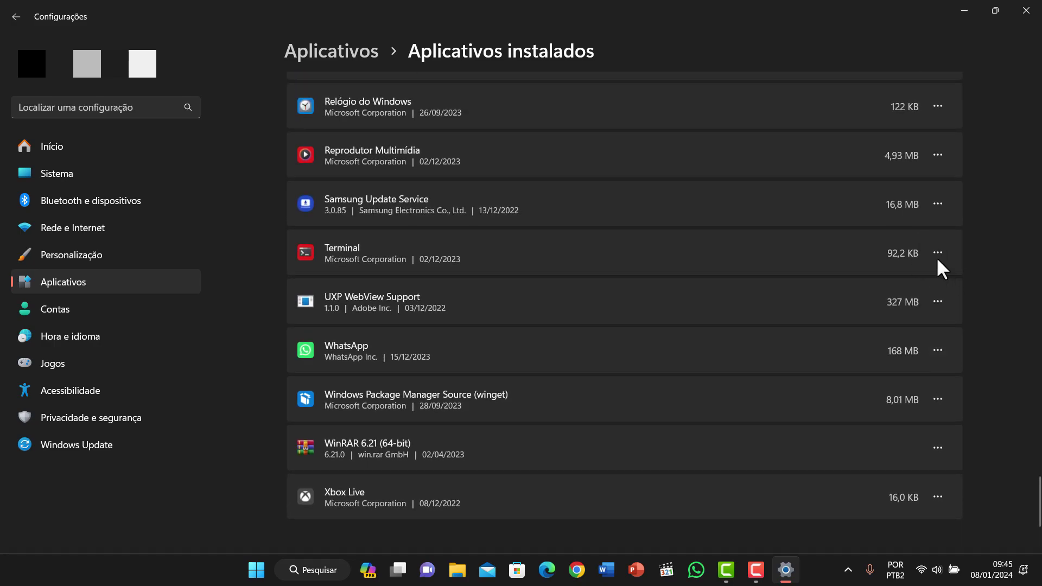
click(937, 253)
click(985, 308)
click(939, 350)
click(969, 435)
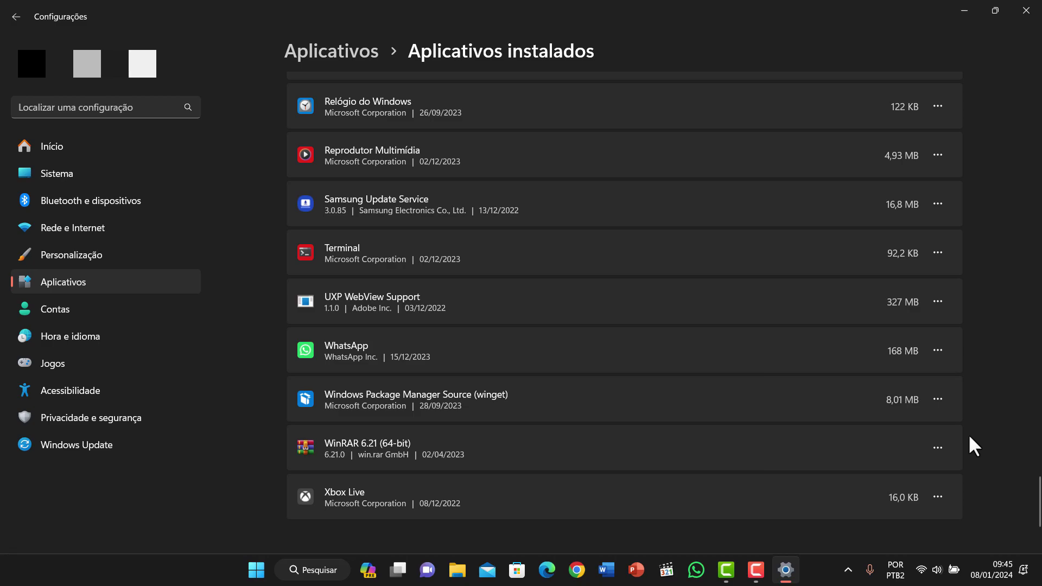
click(938, 447)
Finish with the installed apps list and close the Configurações window.
scroll(951, 442, up, 20)
scroll(952, 445, up, 20)
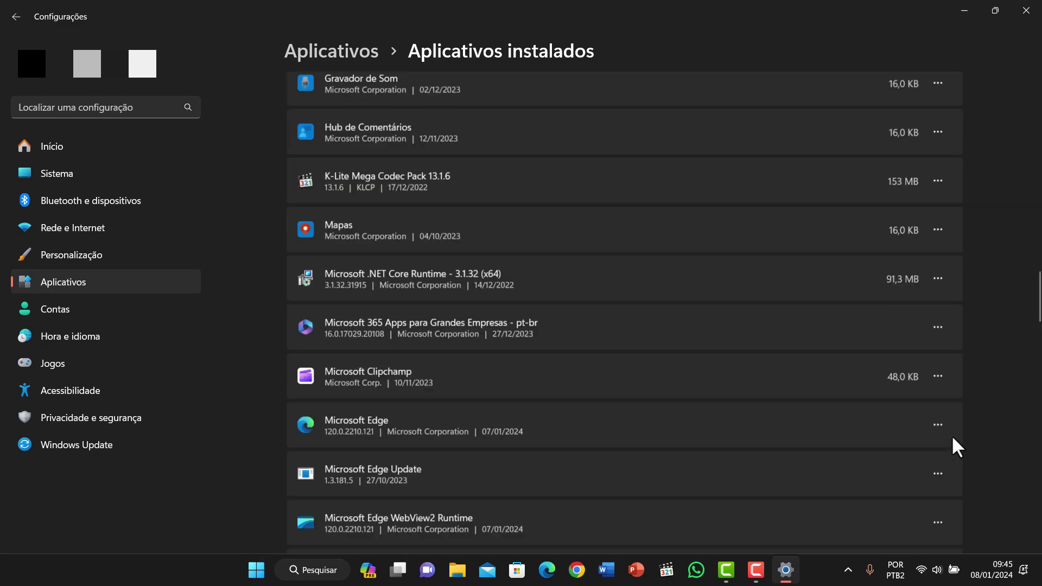
scroll(952, 437, up, 10)
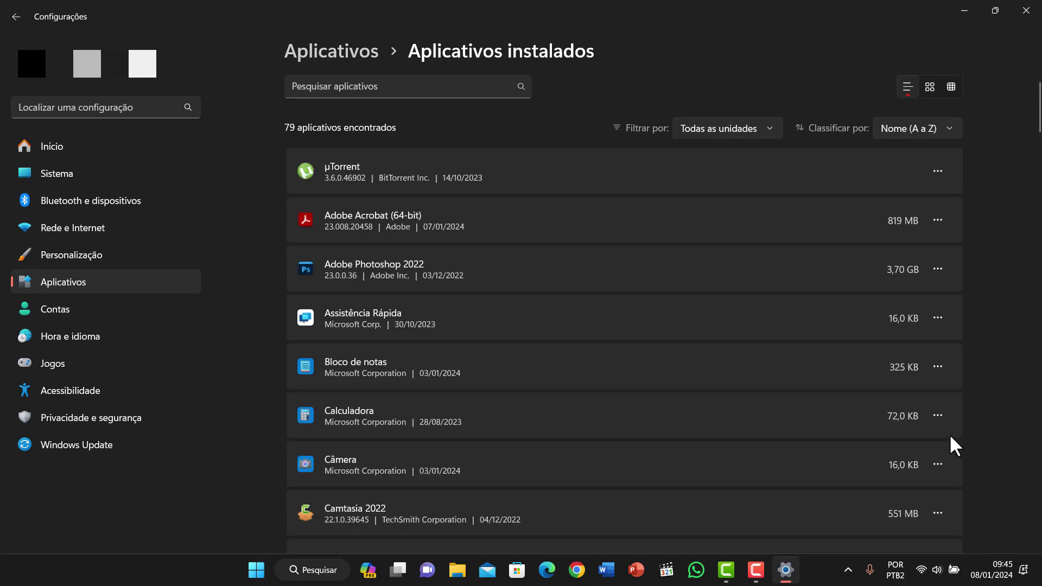
click(1025, 11)
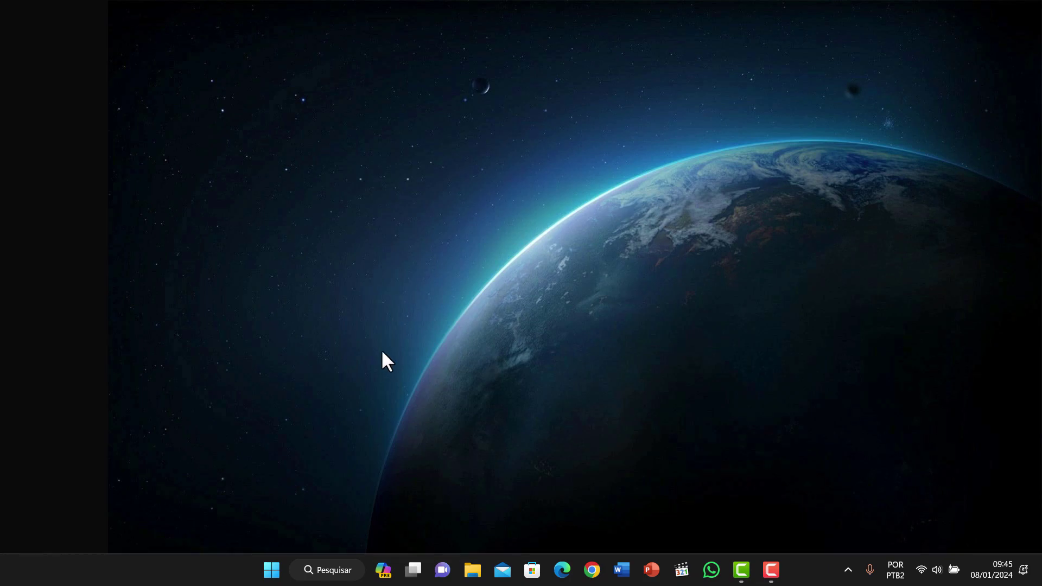
Search Windows for "avanç" and open Exibir configurações avançadas do sistema.
click(336, 570)
key(BackSpace)
key(BackSpace)
key(BackSpace)
key(BackSpace)
key(BackSpace)
text(avan)
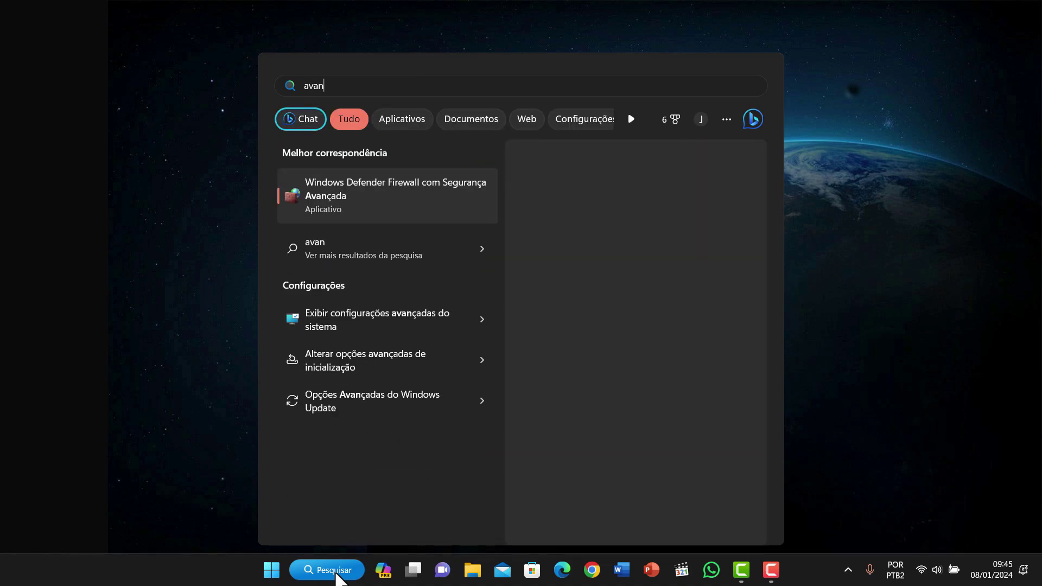
text(ç)
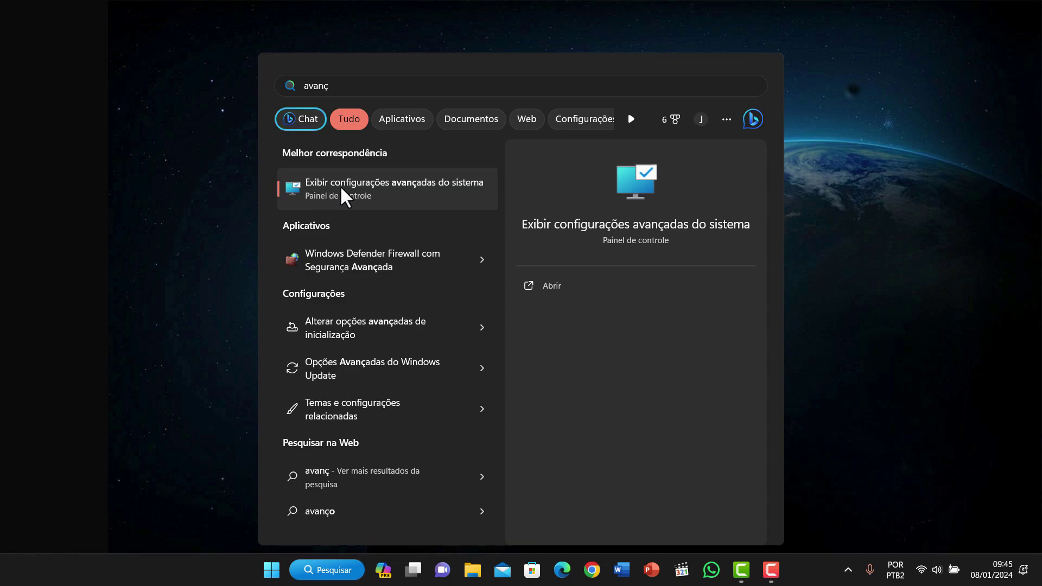
click(416, 195)
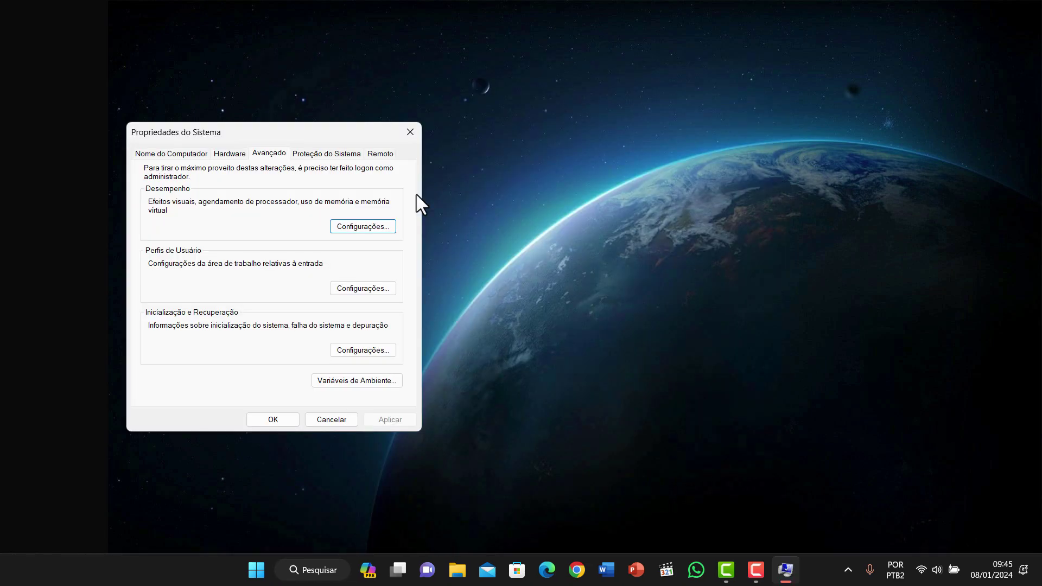
Open the Desempenho settings and choose Ajustar para obter um melhor desempenho for the visual effects.
drag(347, 135, 654, 137)
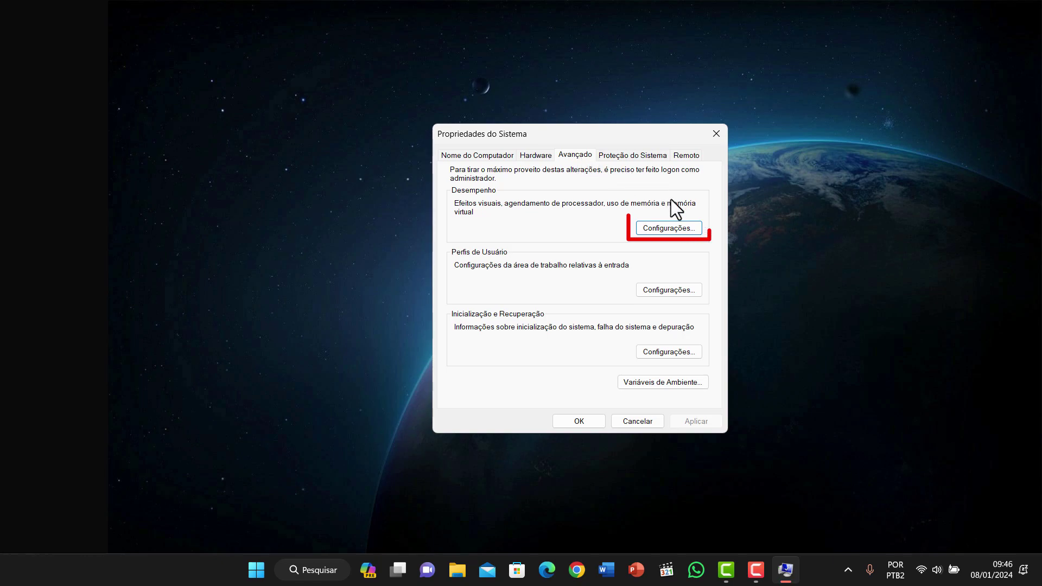
click(678, 229)
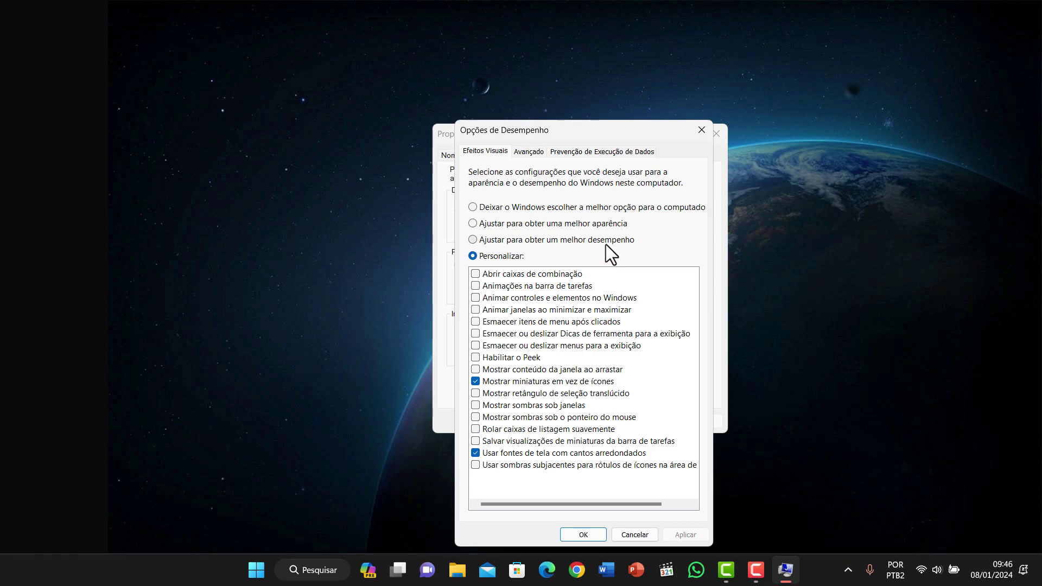
click(473, 239)
scroll(500, 388, right, 2)
scroll(499, 394, left, 2)
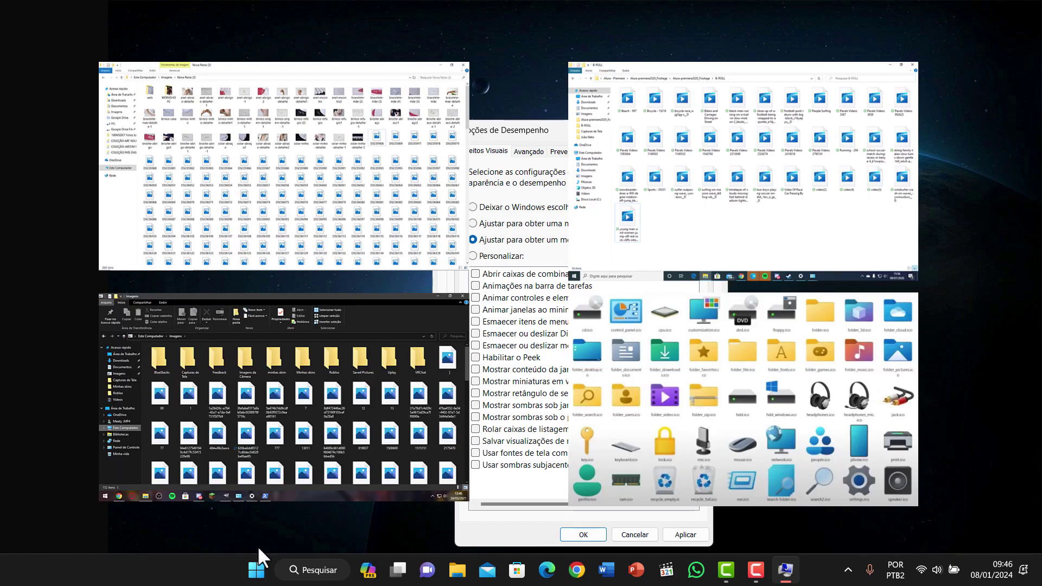
key(super)
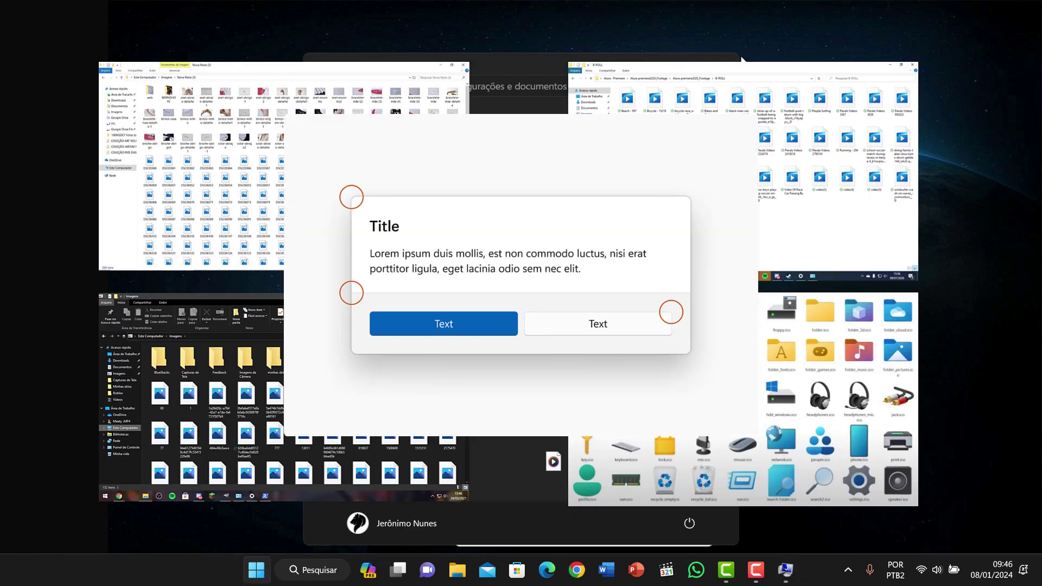
click(303, 536)
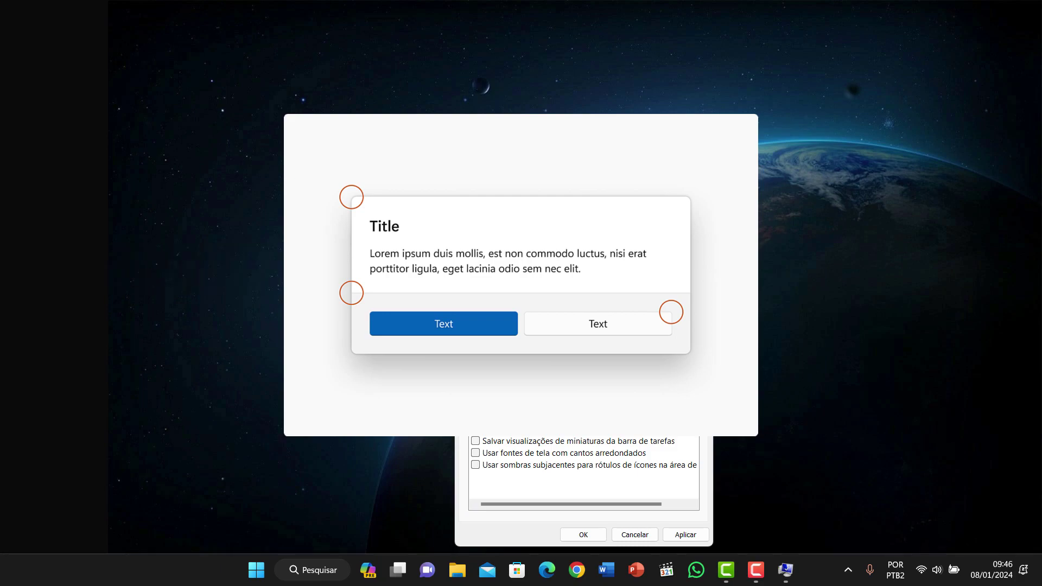
click(586, 132)
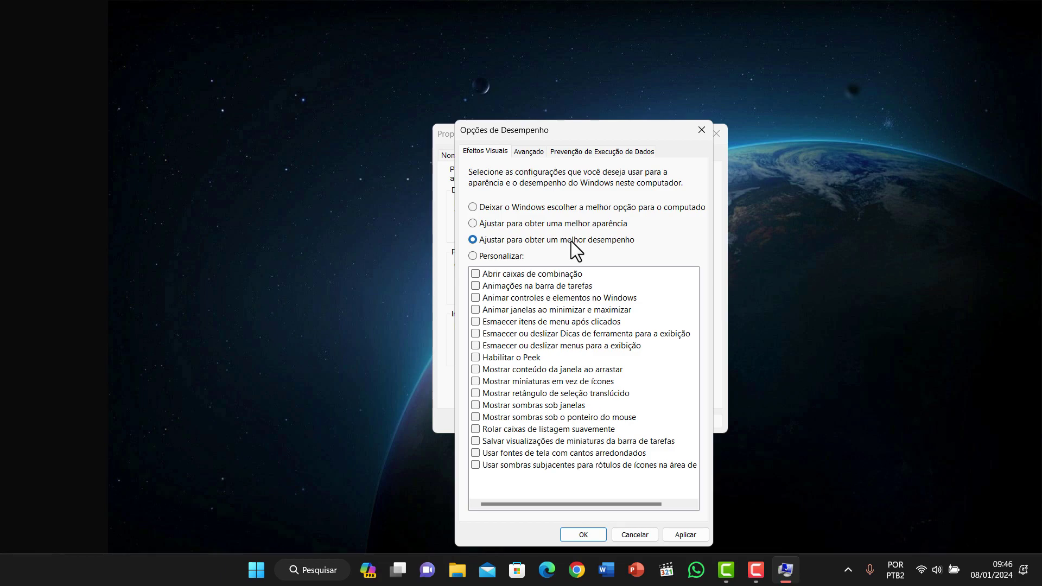
Enable Usar fontes de tela com cantos arredondados and Mostrar miniaturas em vez de ícones, then apply and close both system dialogs.
click(480, 454)
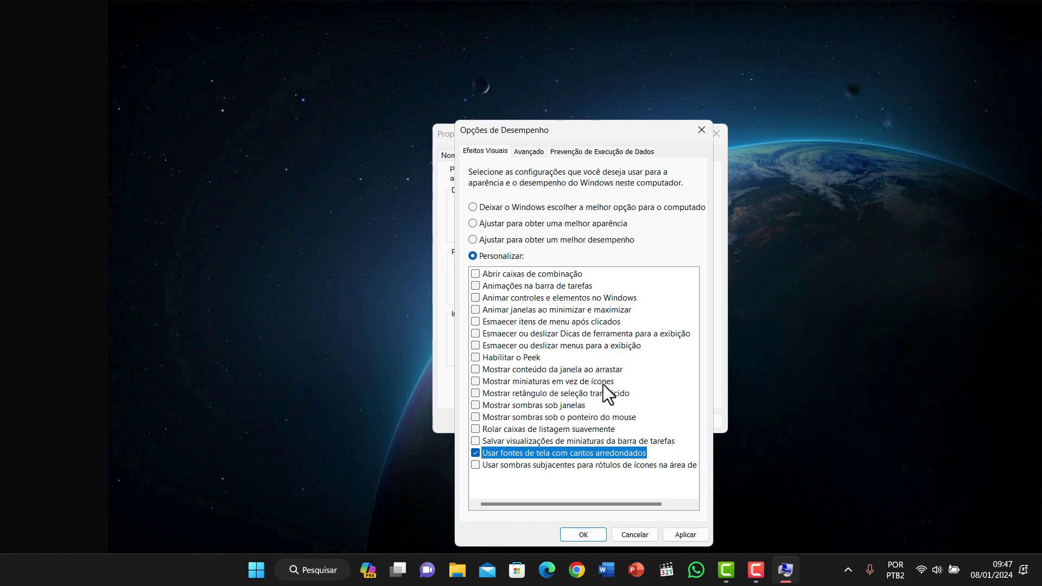
click(476, 382)
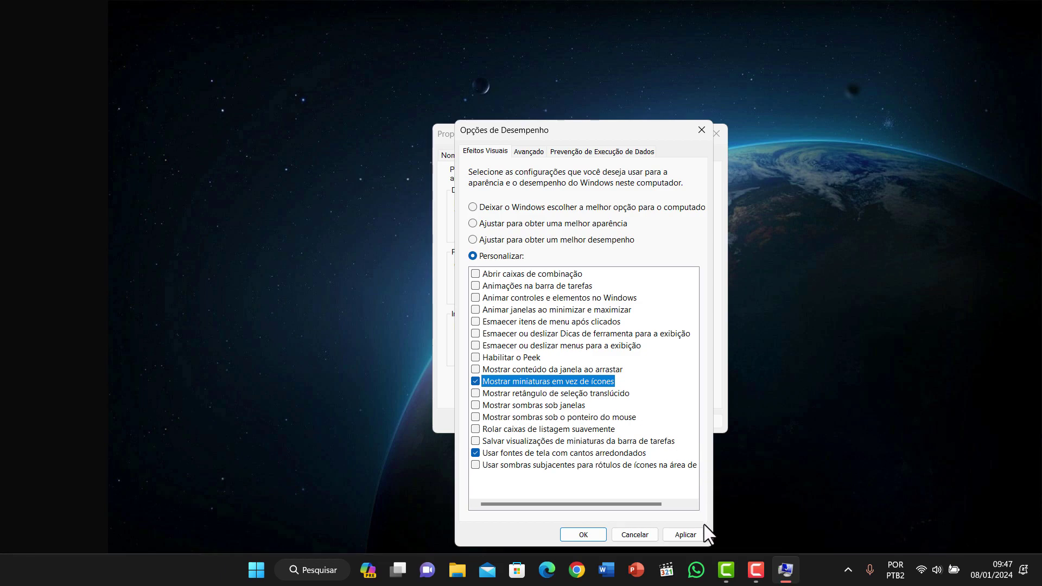
click(687, 535)
click(582, 534)
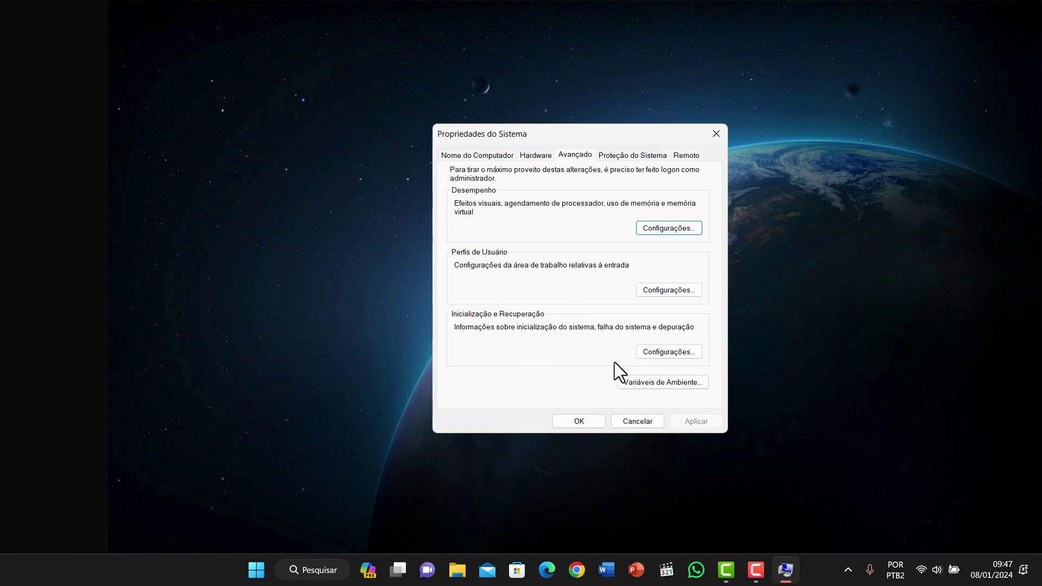
click(579, 421)
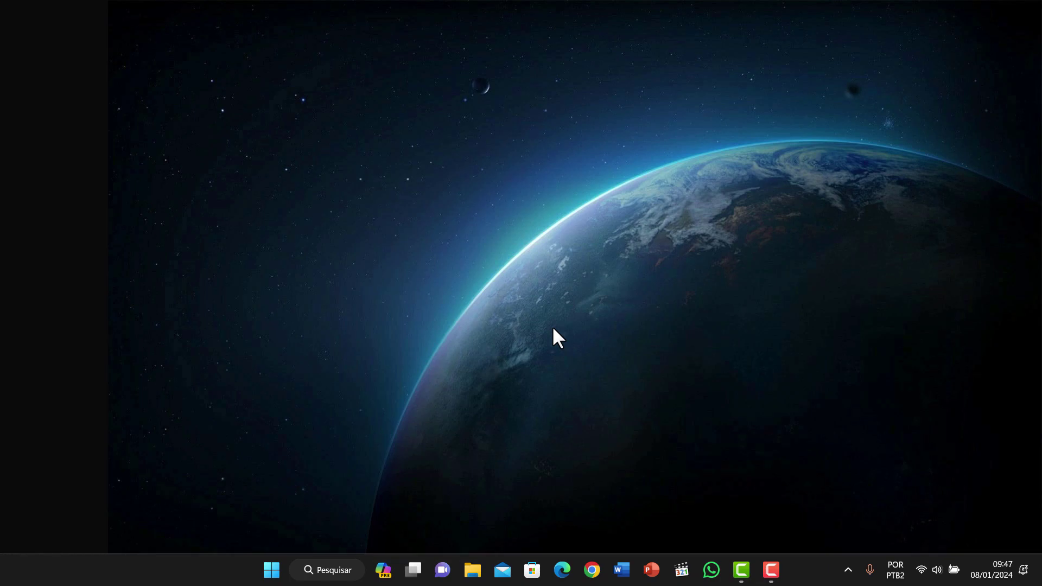
Refresh the desktop and launch Limpeza de Disco from a Windows search for "li".
right_click(560, 236)
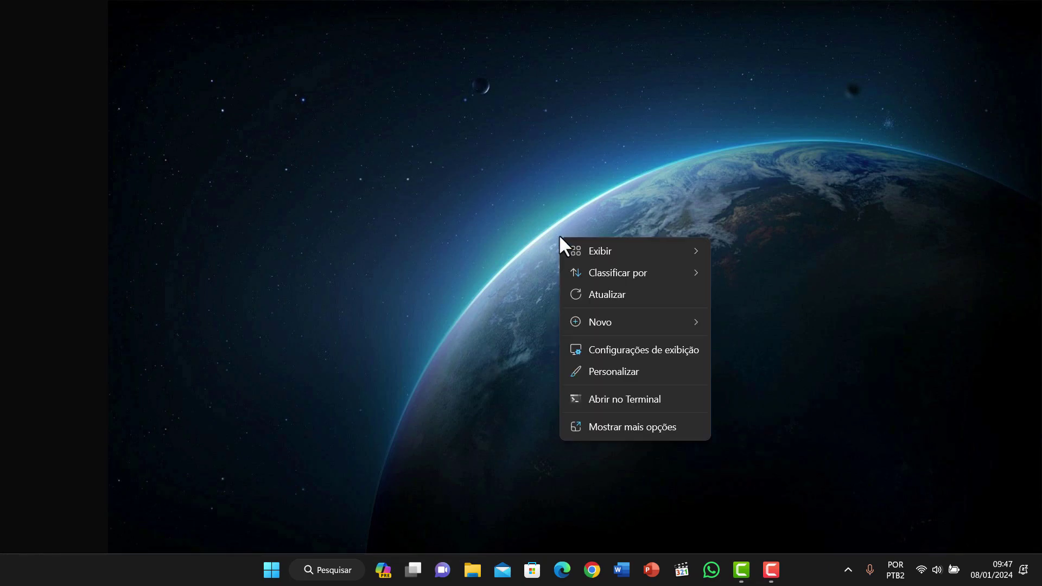
click(619, 299)
click(340, 570)
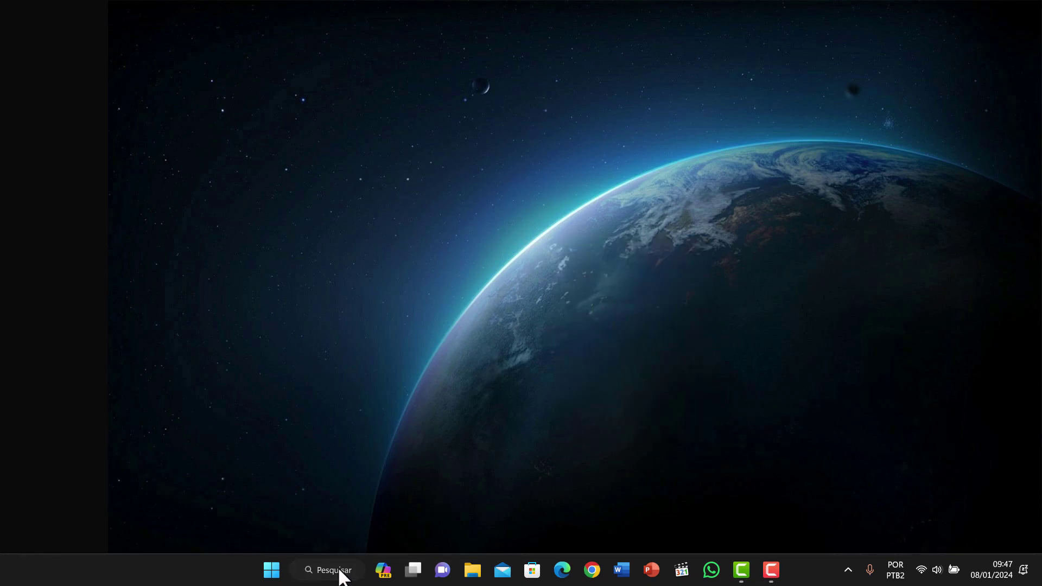
text(li)
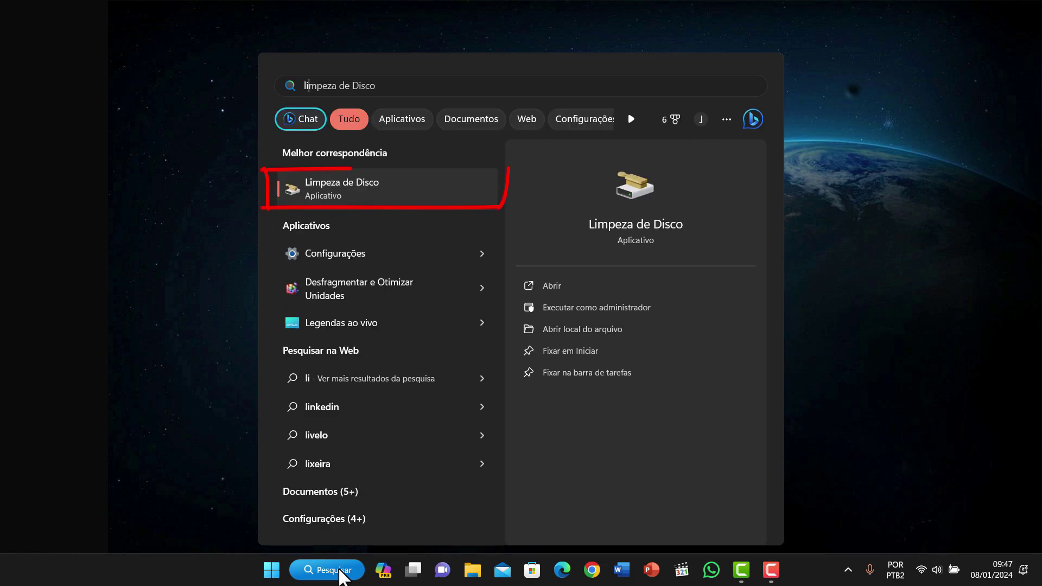
click(383, 197)
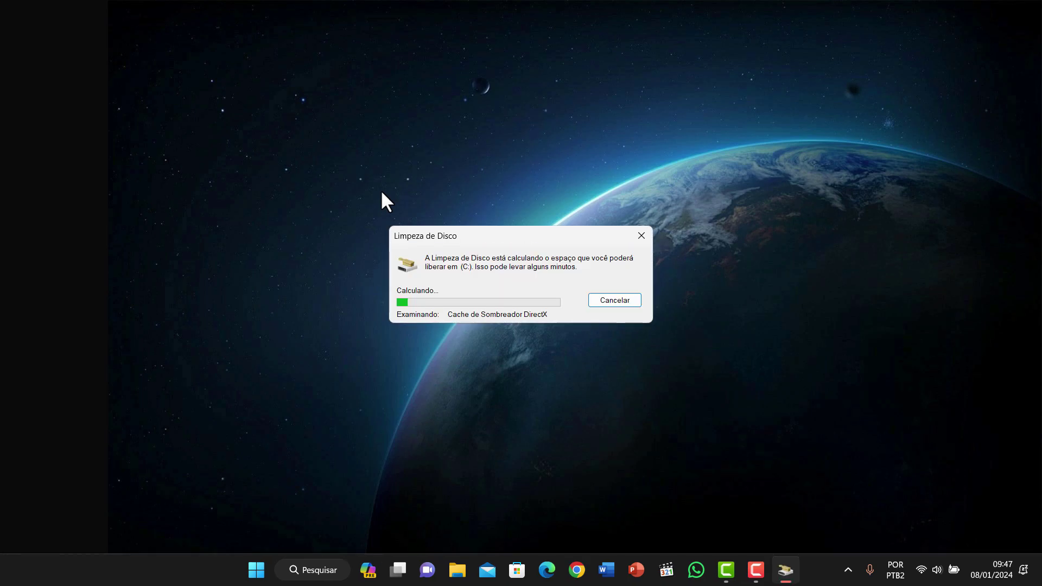
Review the files listed for deletion on drive C: and rescan the drive with system files included in the cleanup.
drag(210, 31, 692, 112)
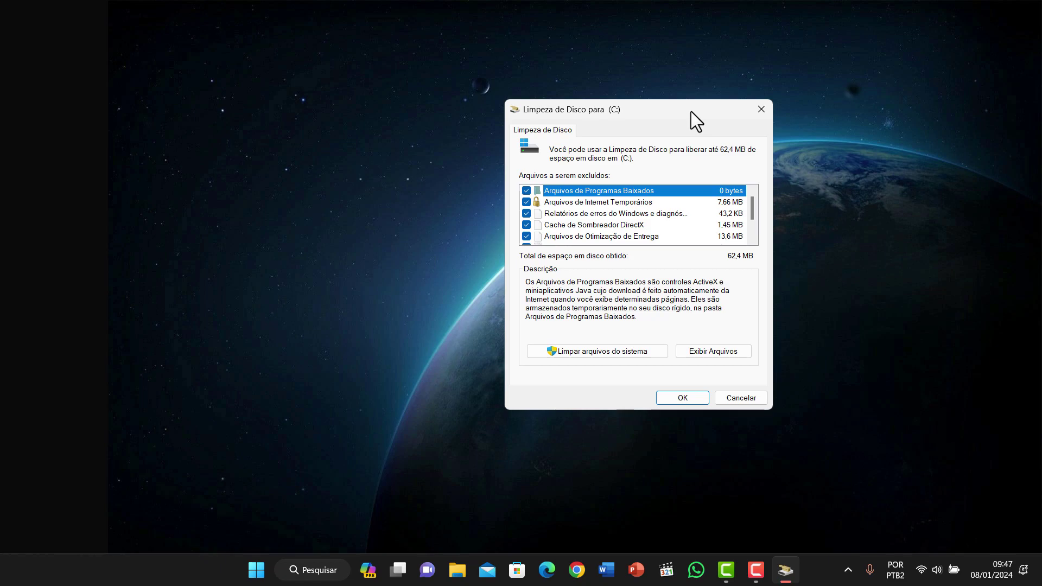
click(753, 239)
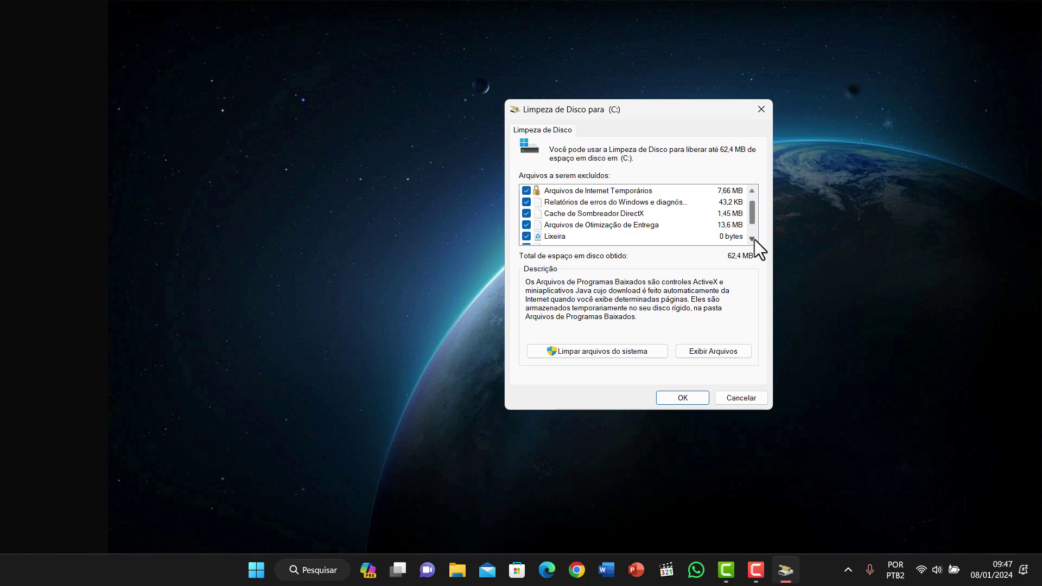
scroll(755, 239, down, 1)
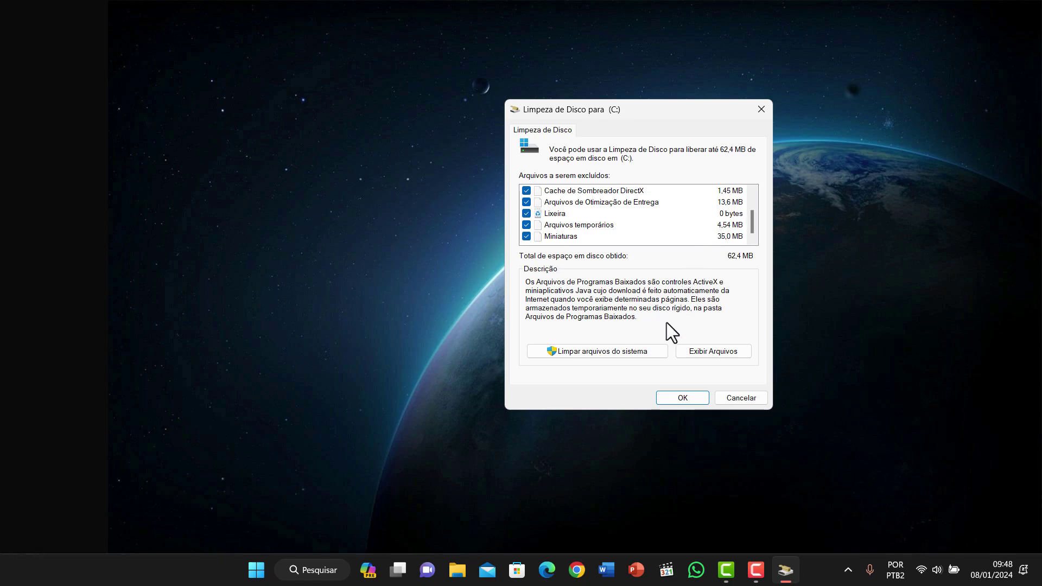
click(594, 353)
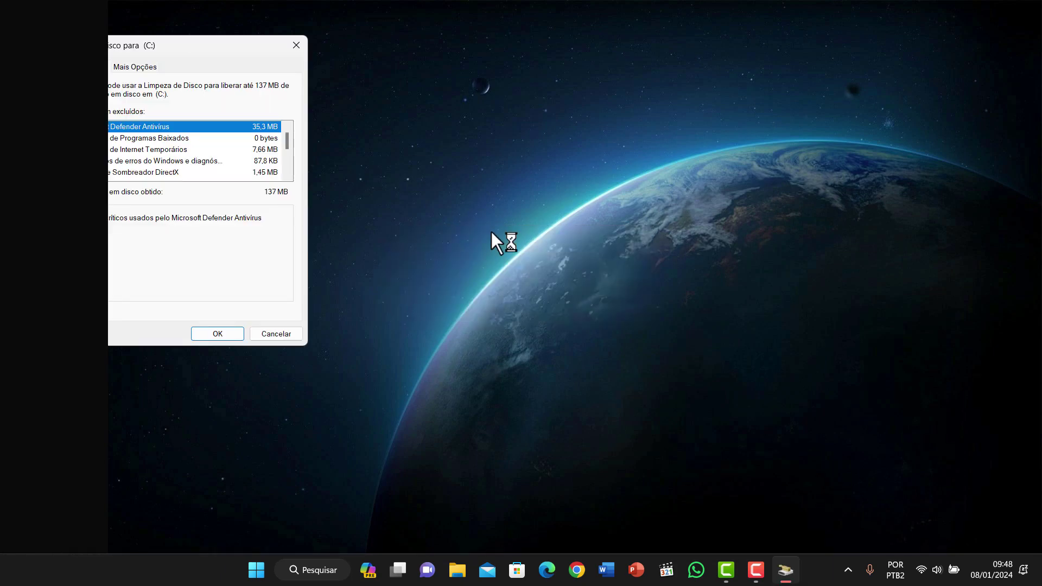
drag(228, 47, 677, 126)
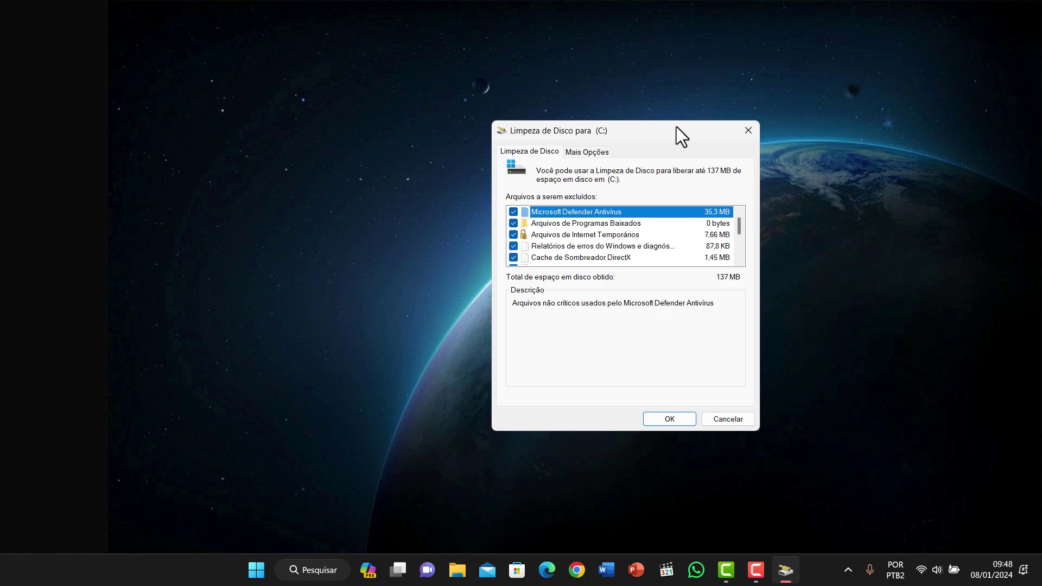
Check the remaining file categories, permanently delete the selected files from drive C:, and close the cleanup progress window.
drag(740, 229, 741, 253)
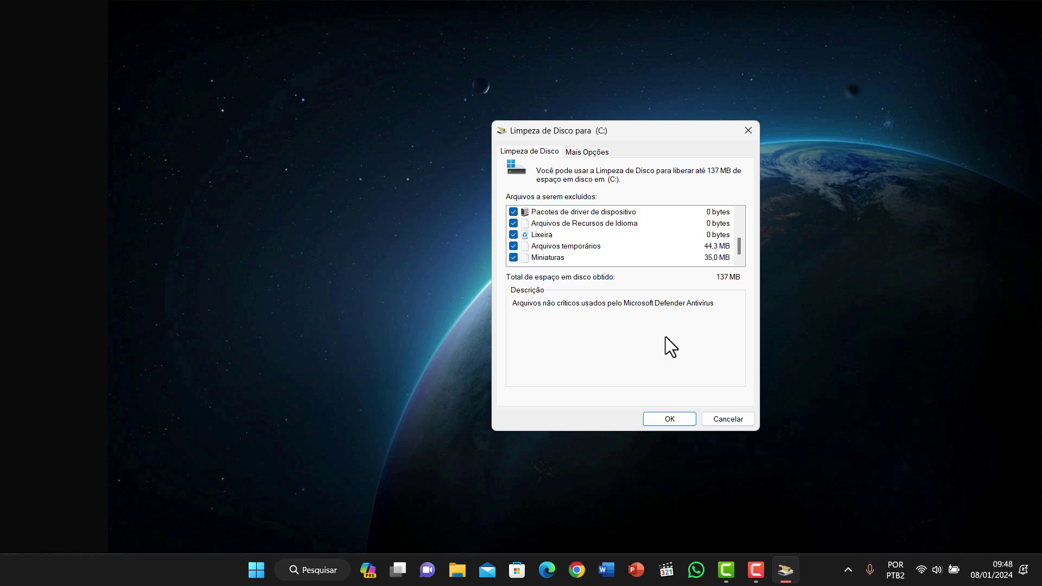
click(671, 419)
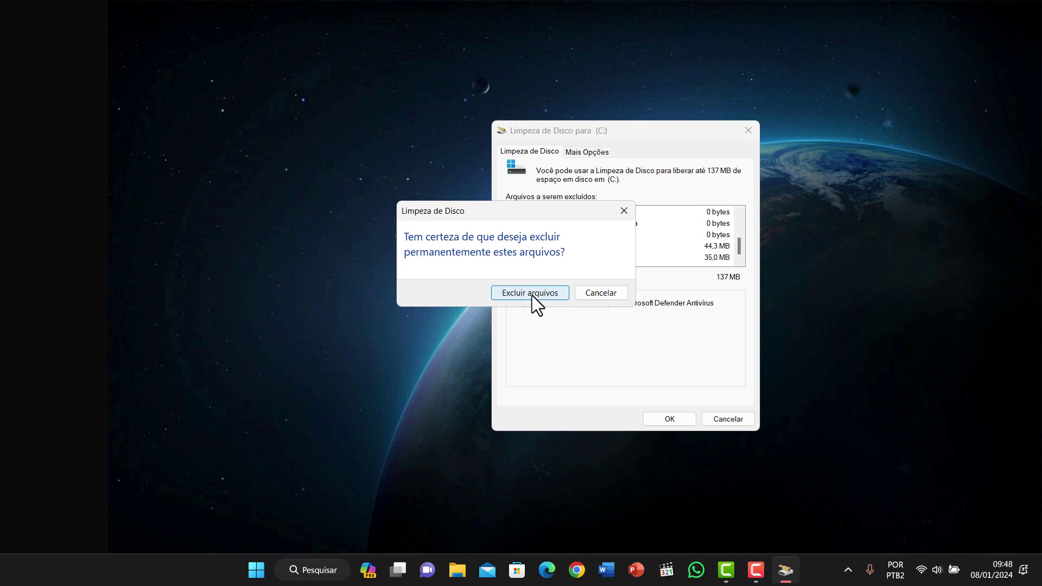
click(528, 292)
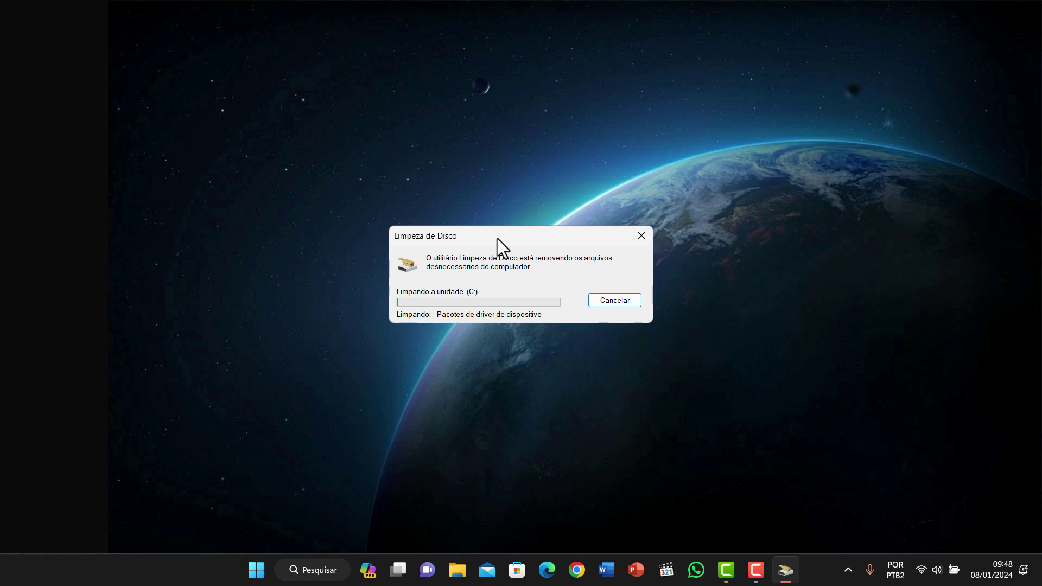
click(641, 235)
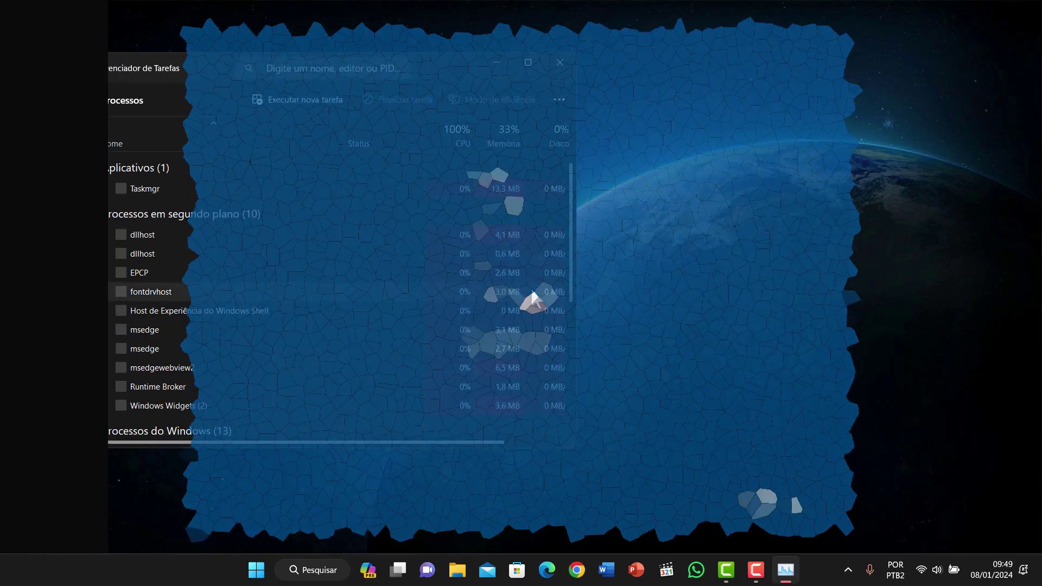
Open Gerenciador de Tarefas maximized and show Aplicativos de inicialização.
right_click(828, 578)
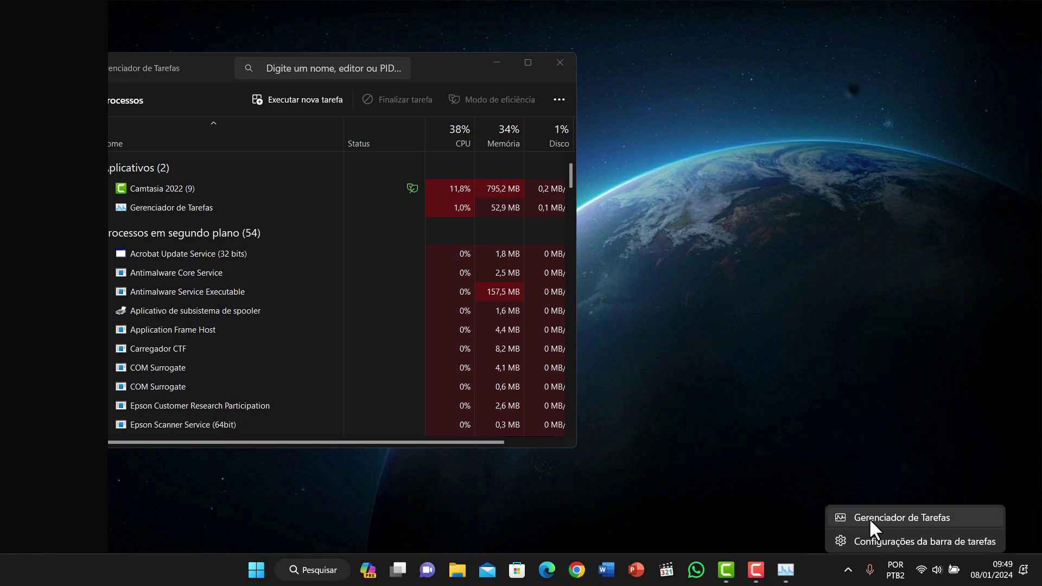
click(530, 57)
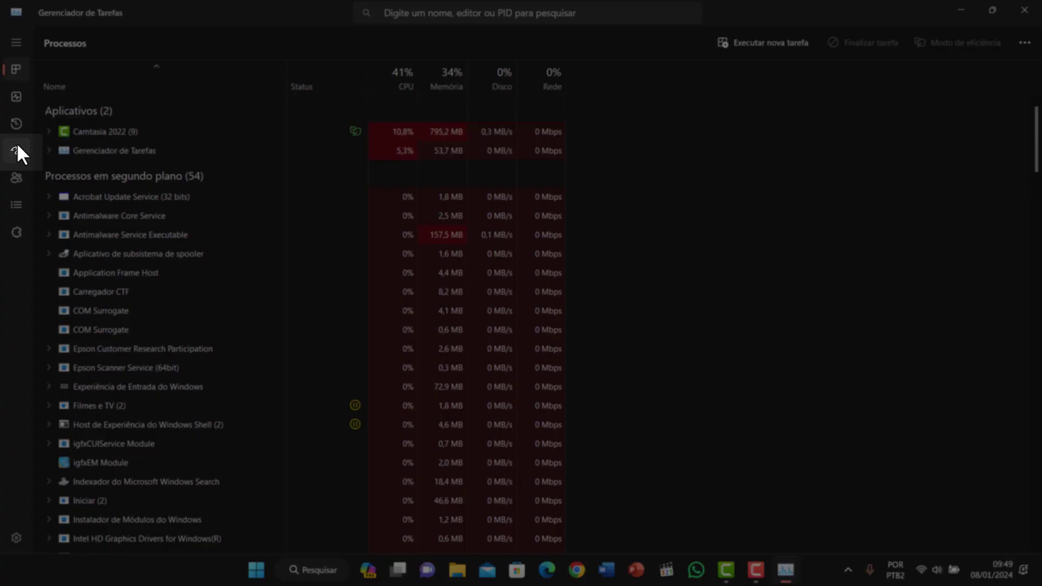
click(16, 149)
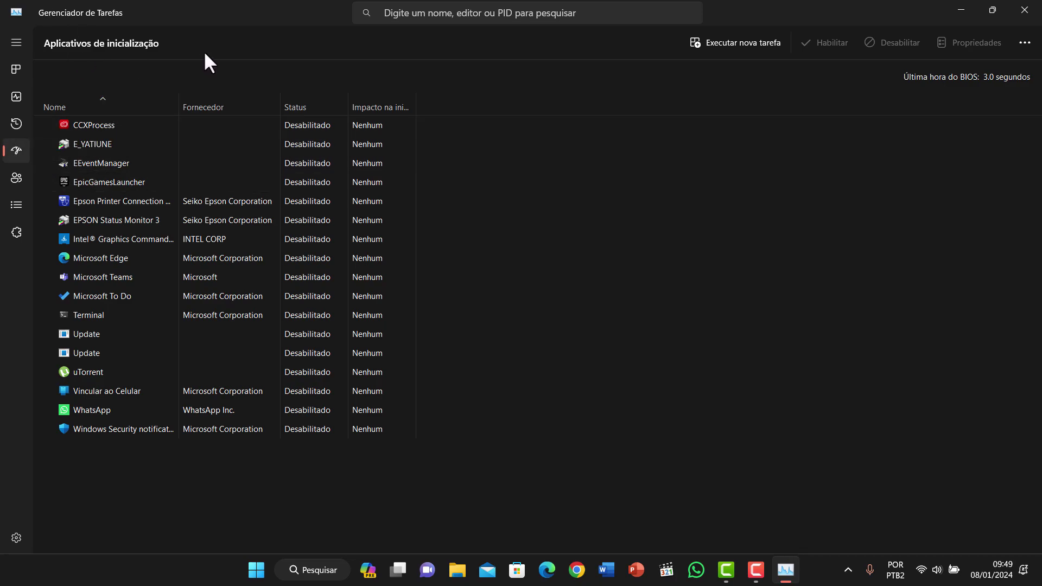
Examine the startup status of the listed apps, widening the Status and Nome columns.
click(324, 129)
key(Down)
key(Down)
key(Down)
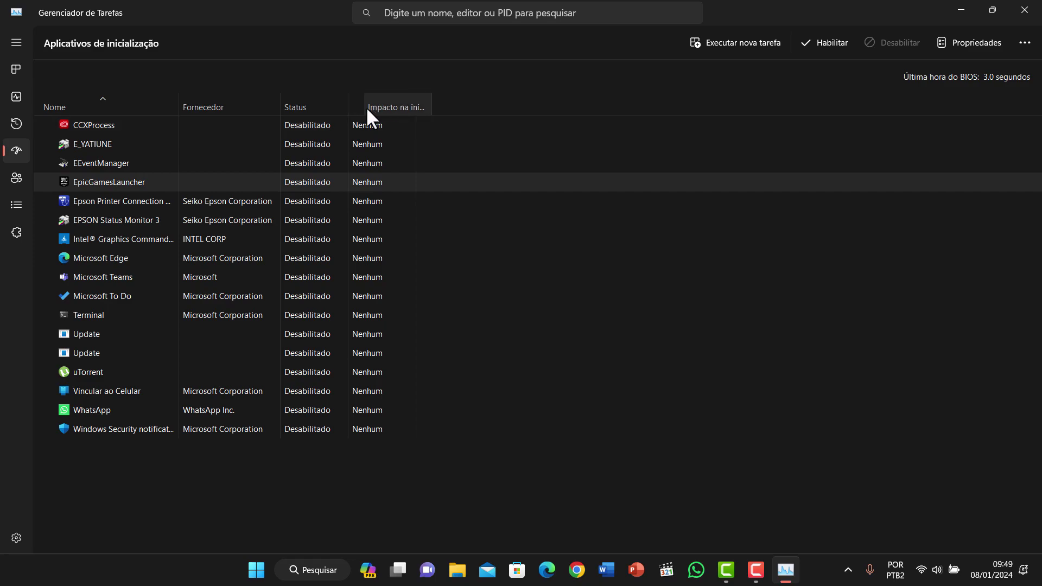
drag(348, 107, 439, 107)
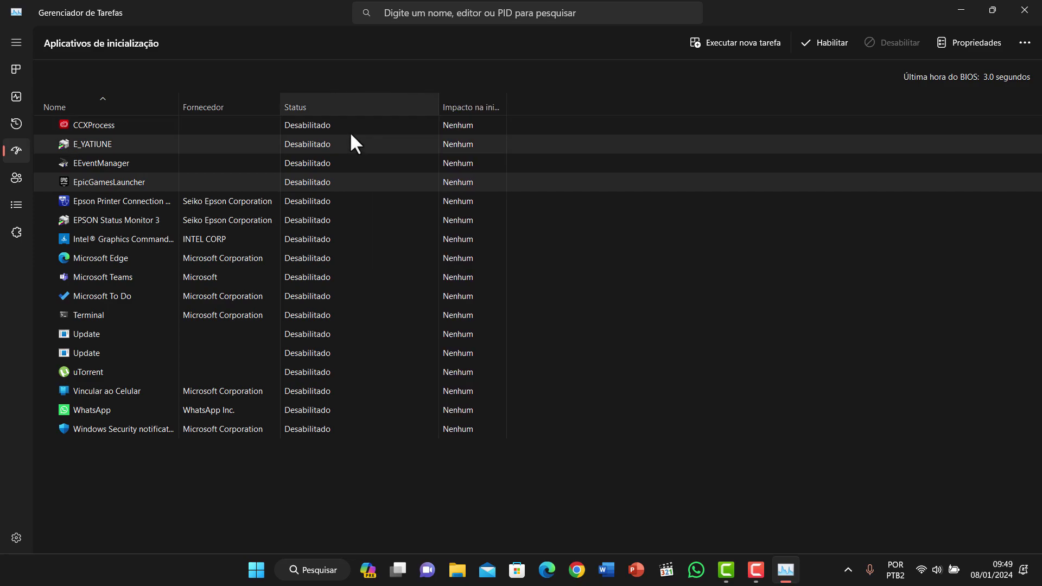
click(331, 126)
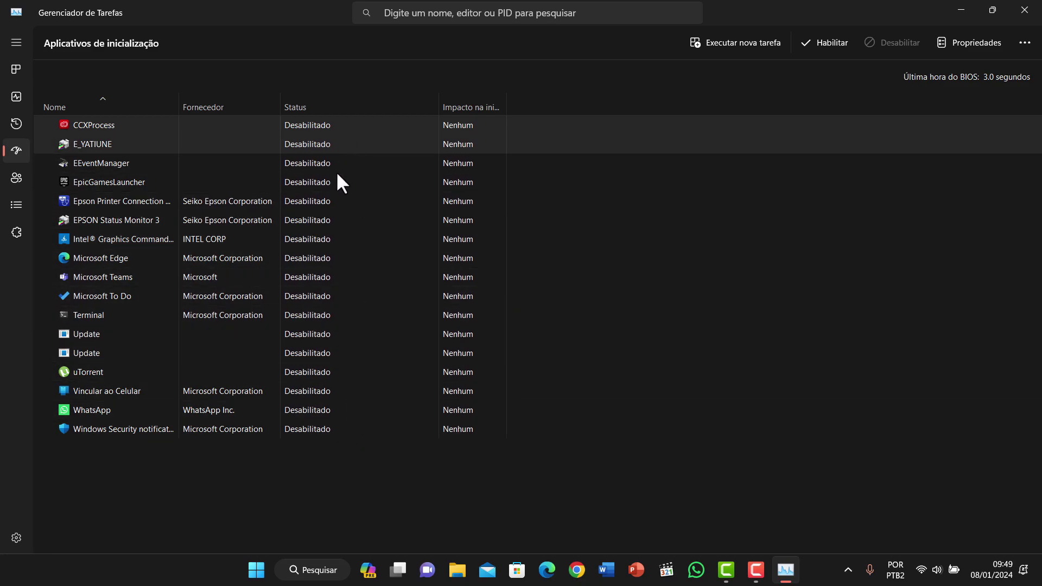
click(313, 429)
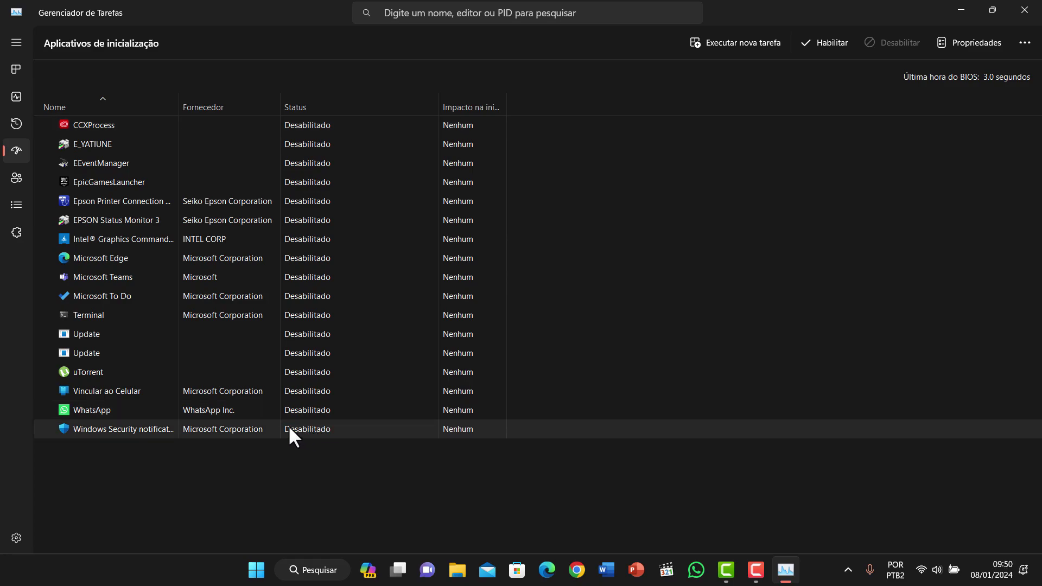
drag(179, 107, 270, 119)
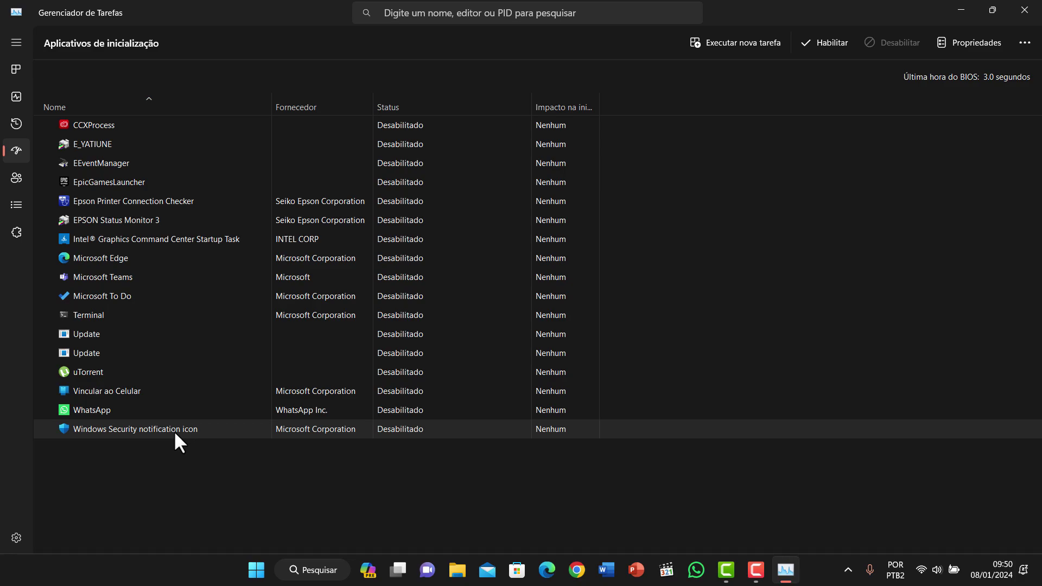
Enable Windows Security notification icon at startup and close Gerenciador de Tarefas.
right_click(407, 429)
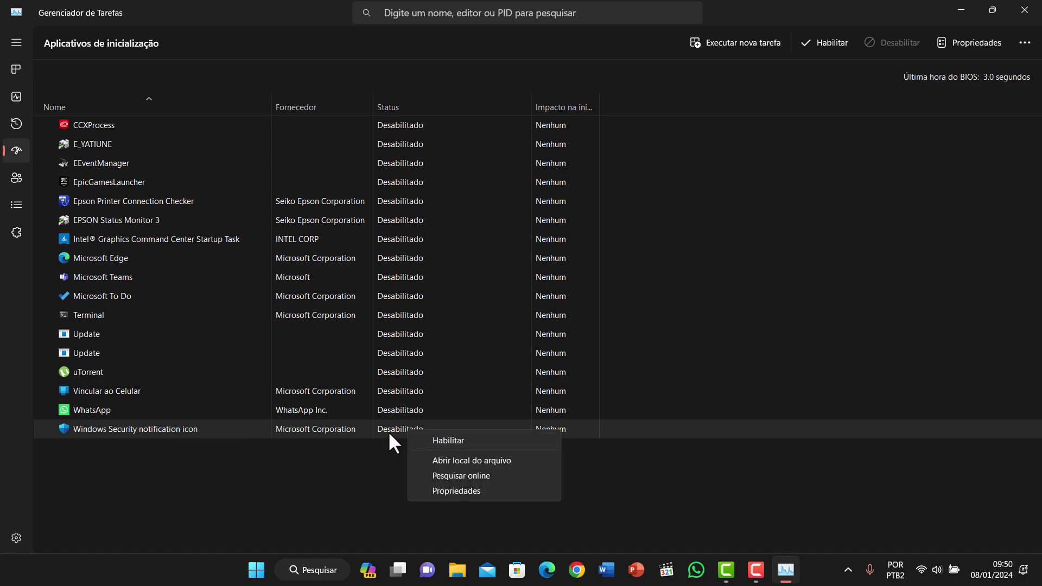
click(389, 433)
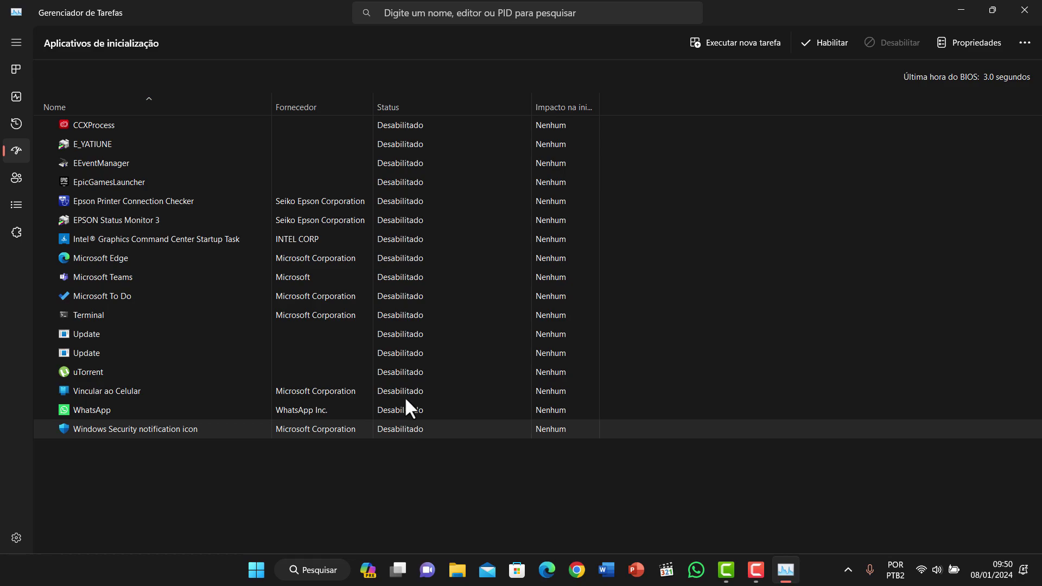
right_click(430, 427)
click(456, 441)
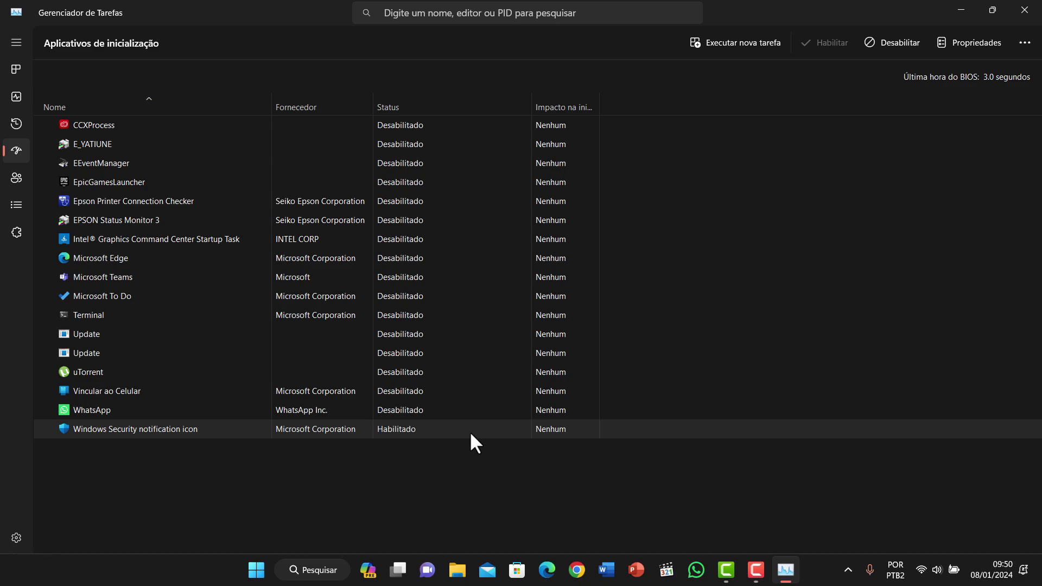
click(467, 399)
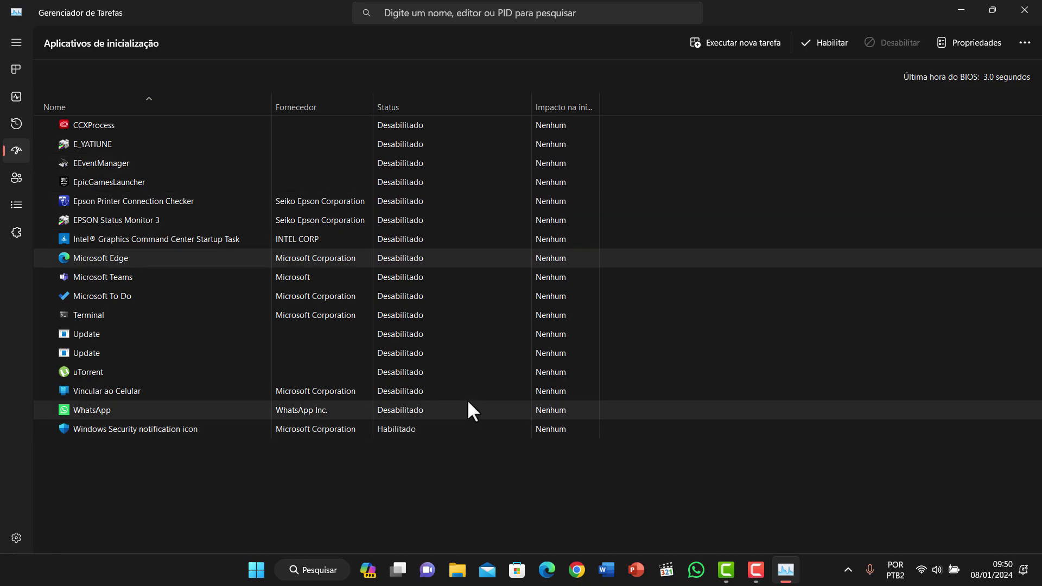
key(Down)
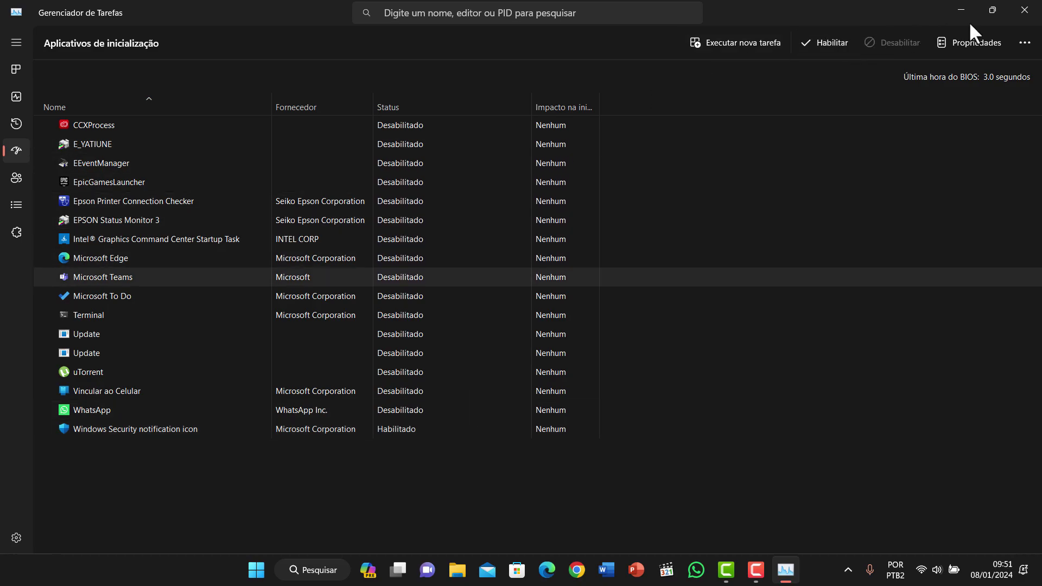
click(1023, 22)
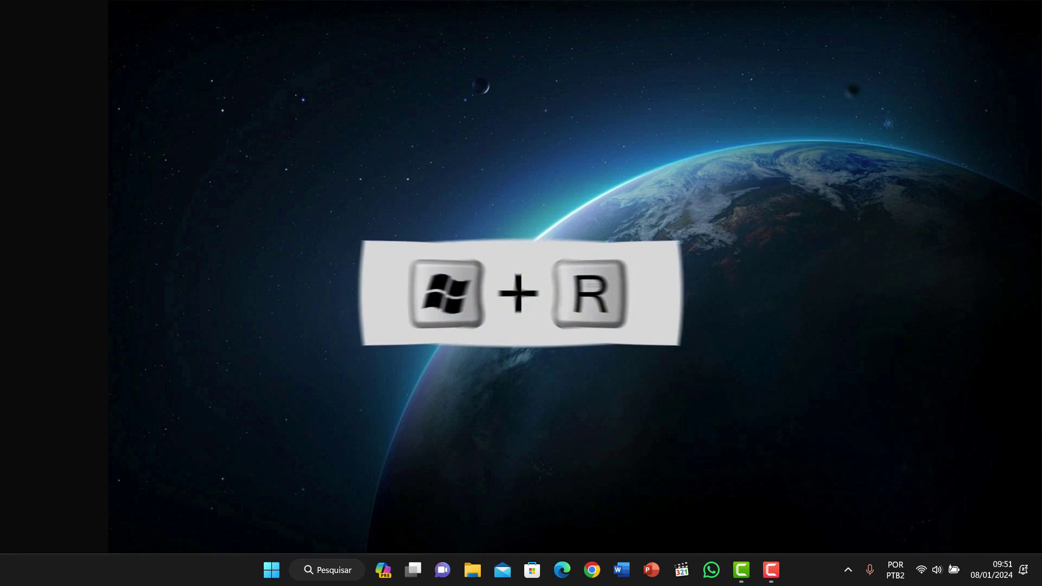
Open Configuração do Sistema by running msconfig from the Executar dialog.
key(super+r)
key(BackSpace)
text(ms)
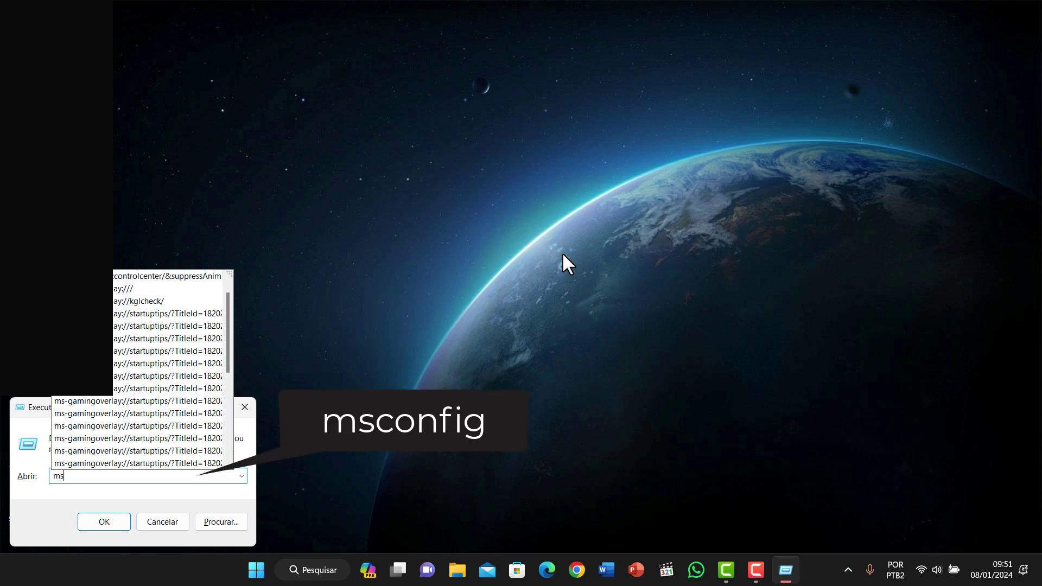
text(con)
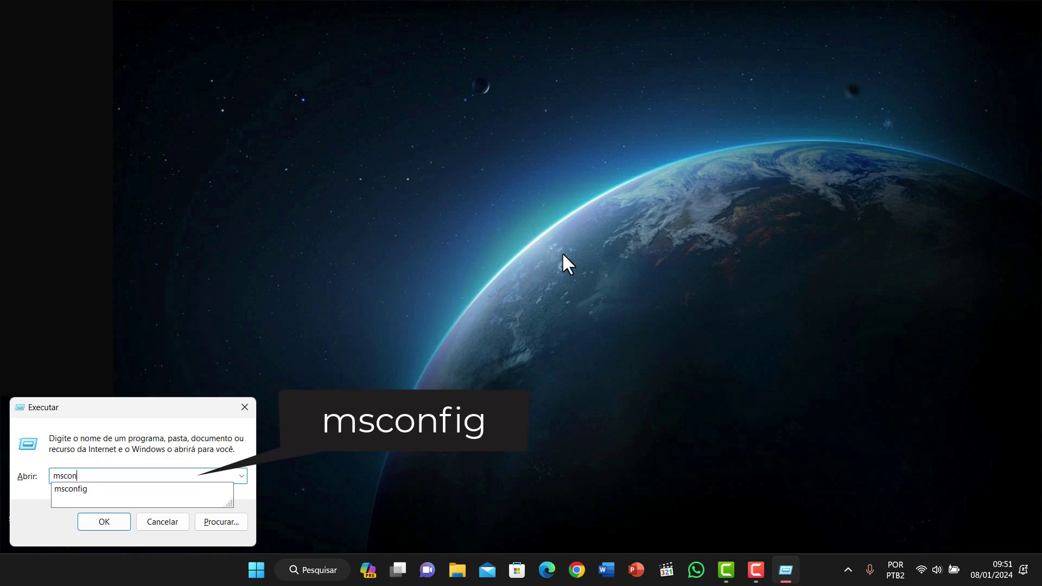
text(gig)
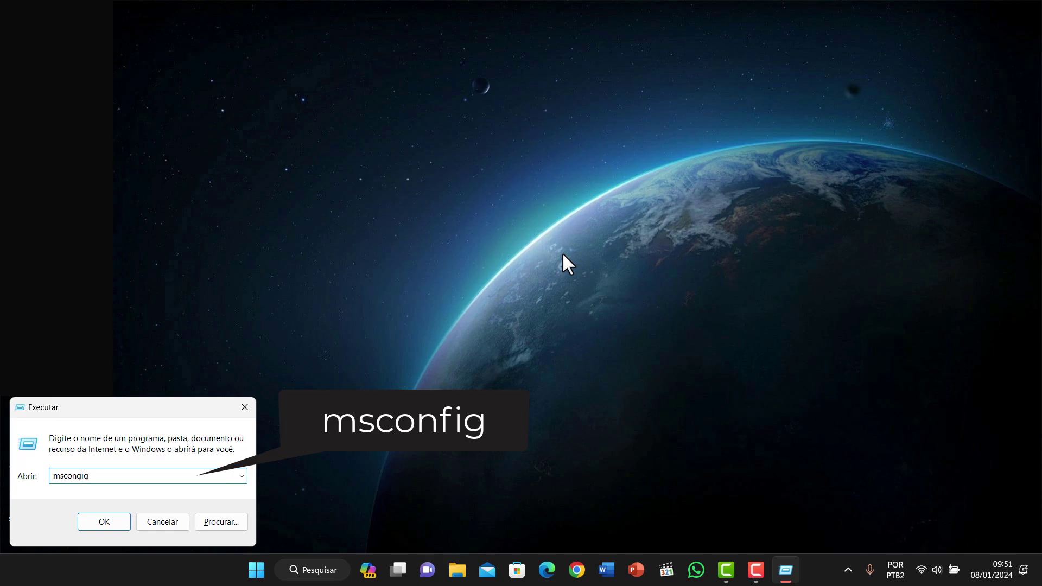
key(BackSpace)
key(BackSpace)
key(BackSpace)
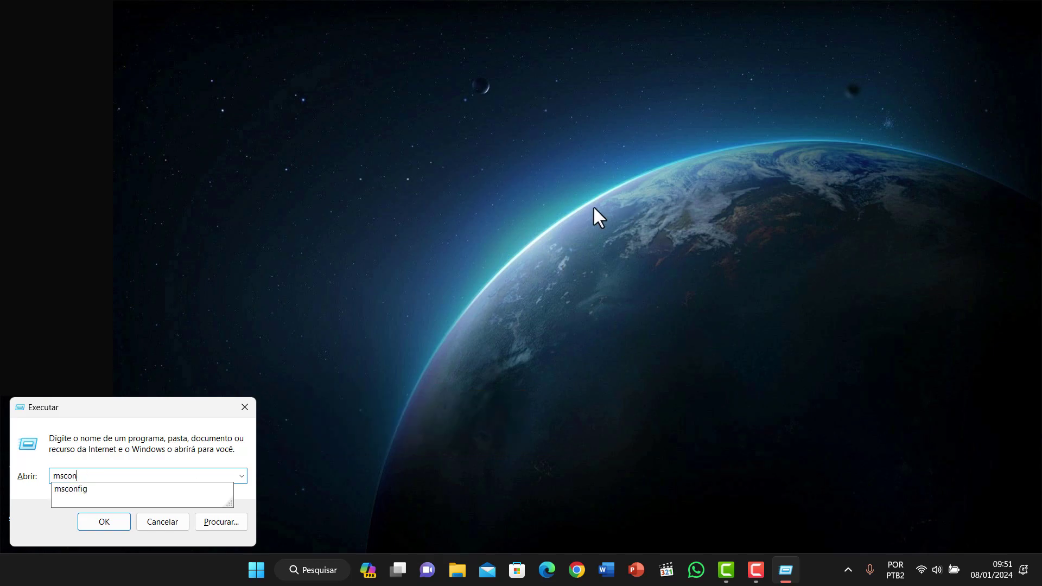
click(122, 491)
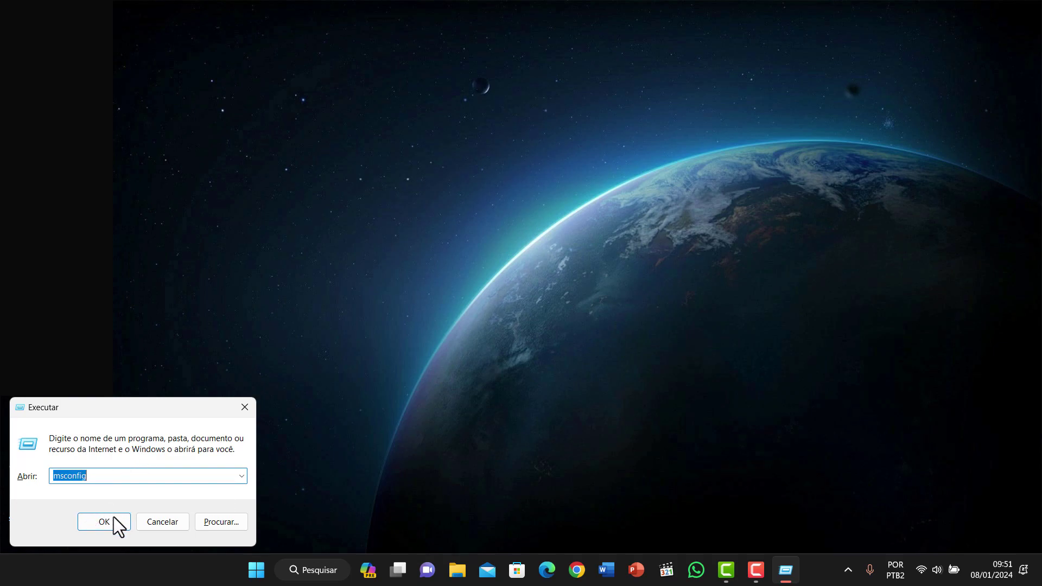
click(109, 521)
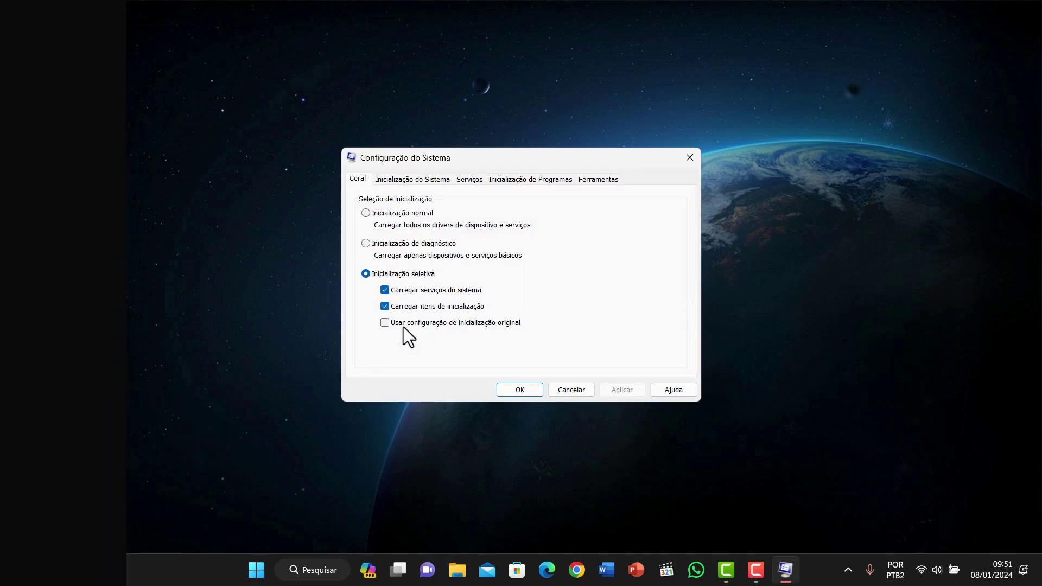
Set the number of processors to 4 in the advanced options of Inicialização do Sistema and accept the choice.
drag(513, 155, 559, 156)
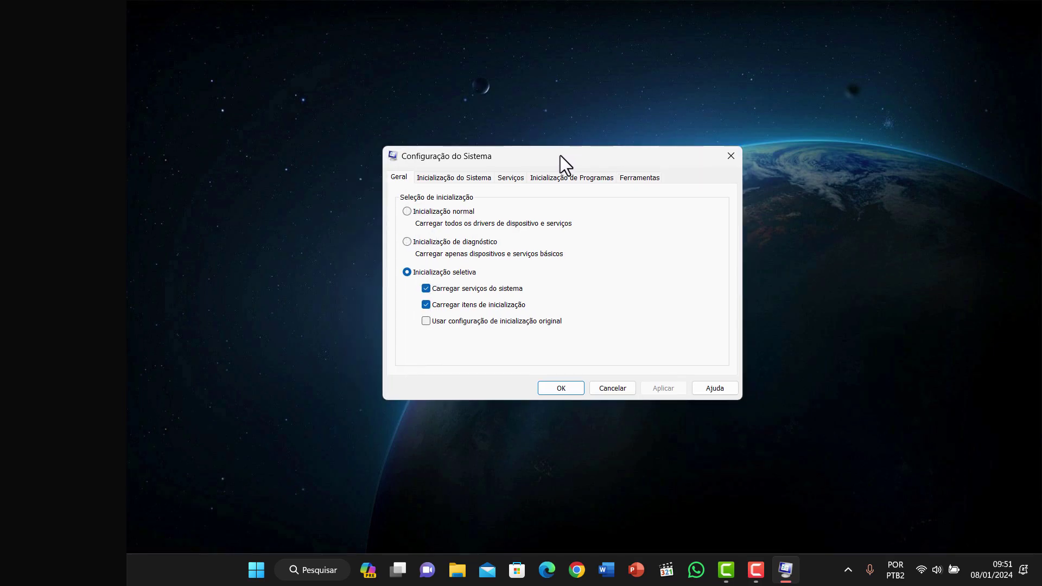
click(441, 177)
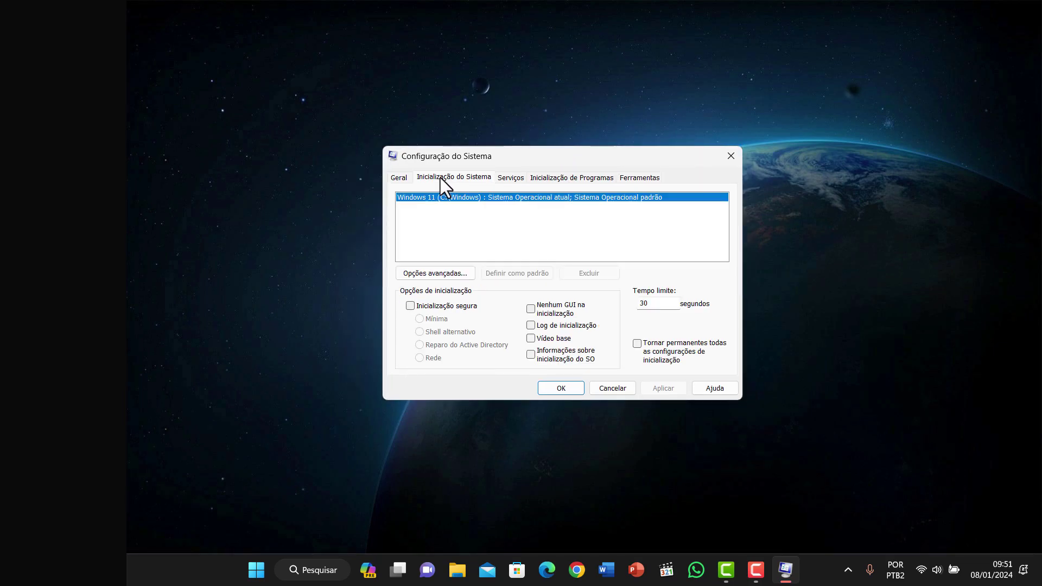
click(429, 272)
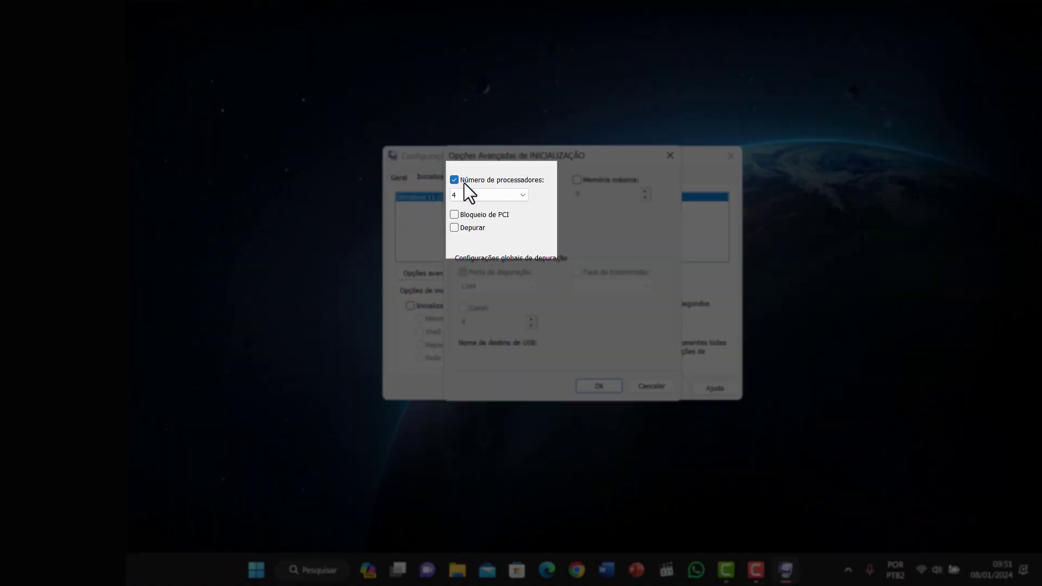
click(522, 194)
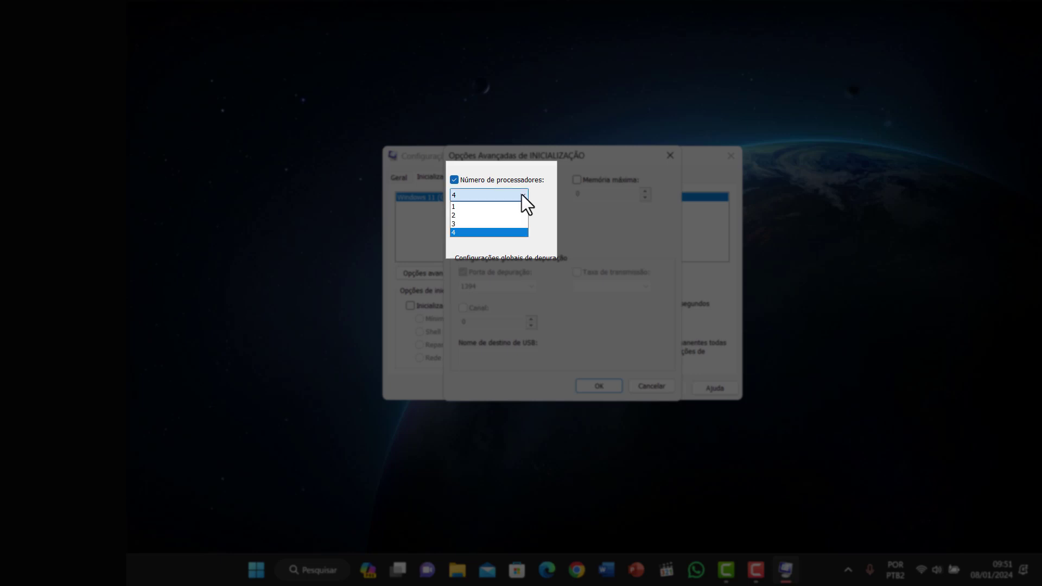
click(455, 233)
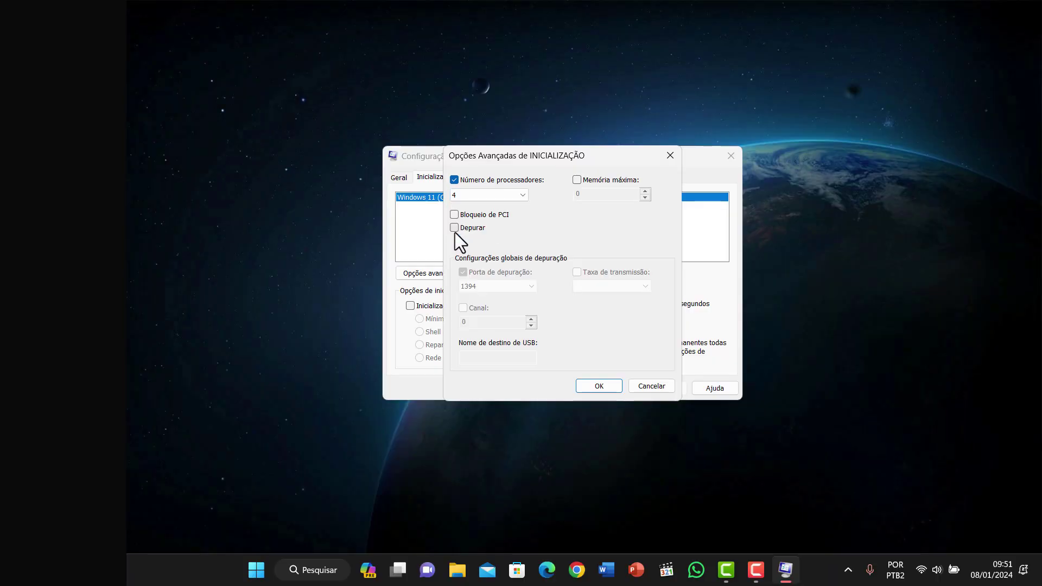
click(599, 387)
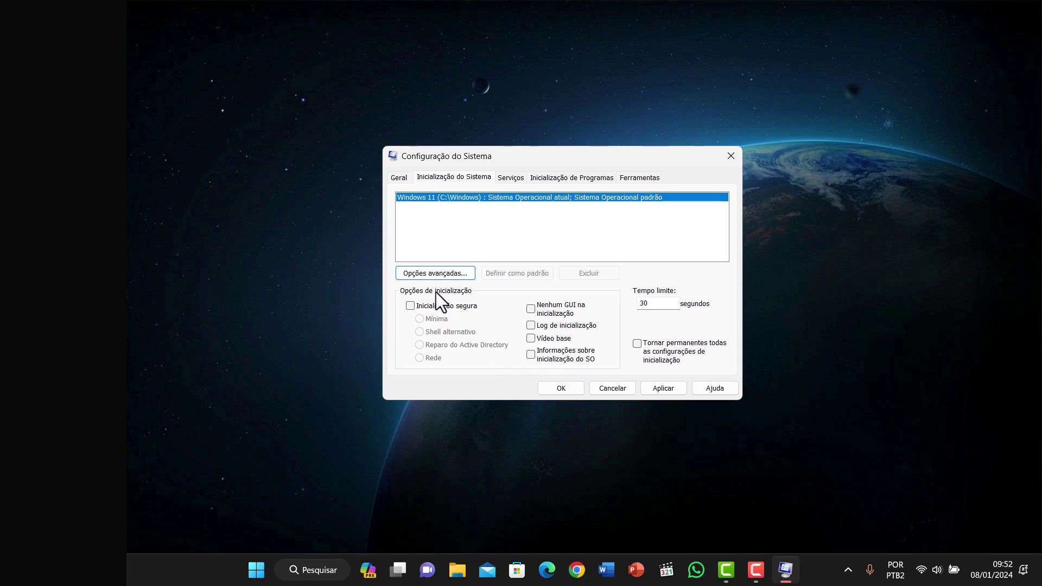
Review the available processor counts in the advanced startup options, then cancel out of both dialogs.
click(429, 274)
click(523, 194)
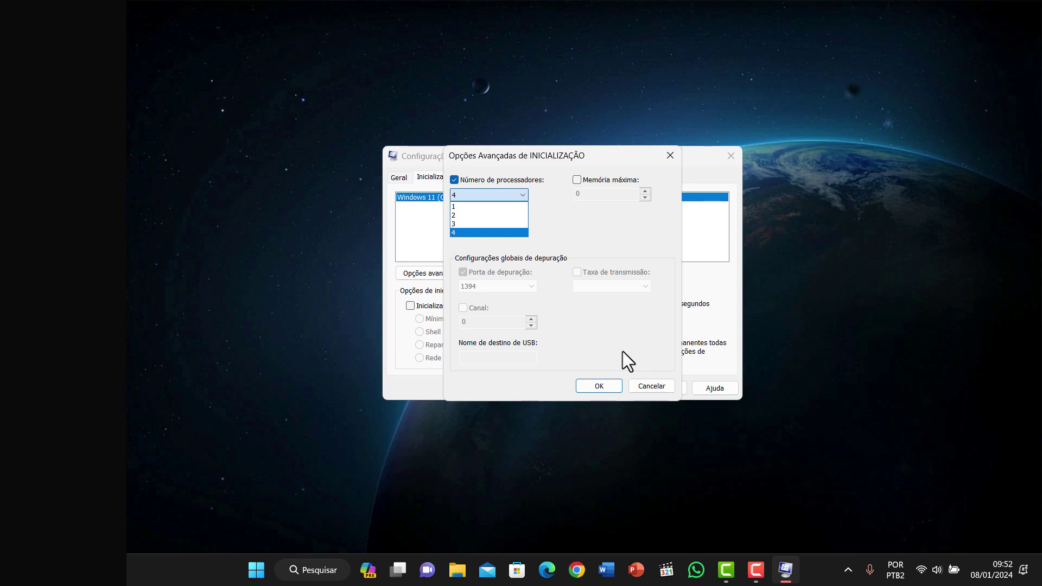
click(650, 389)
click(651, 386)
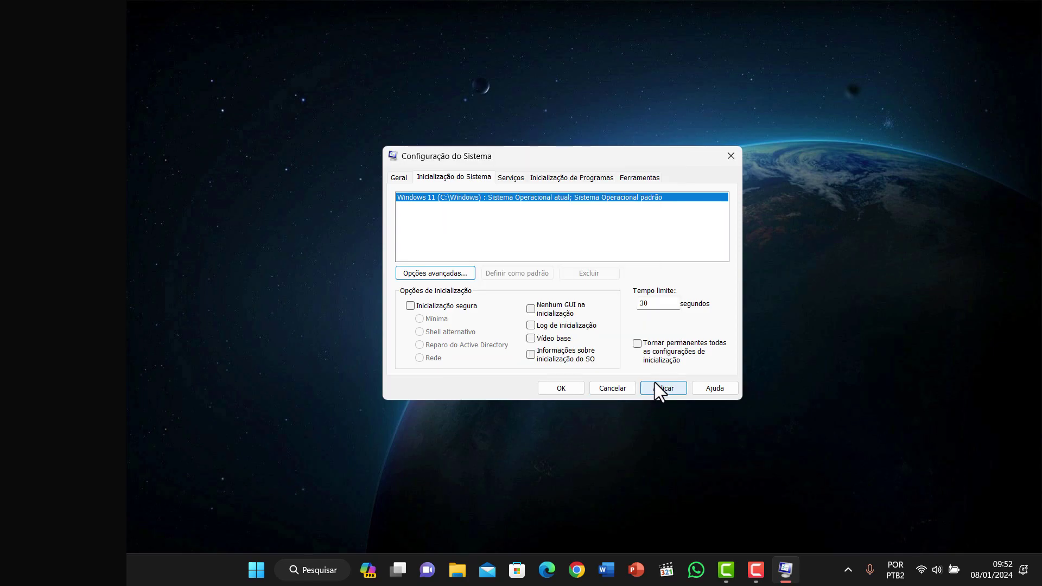
click(613, 389)
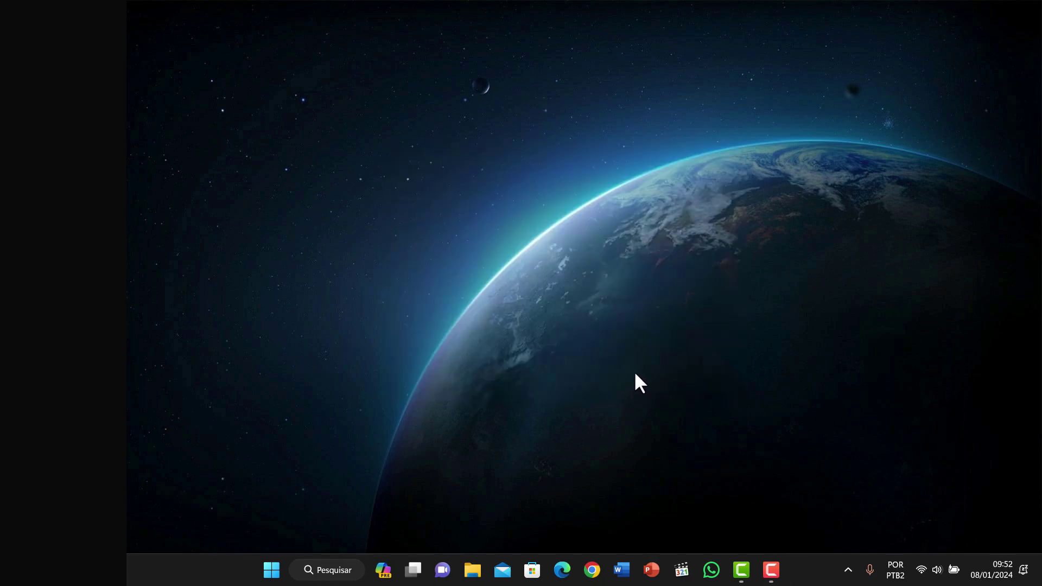